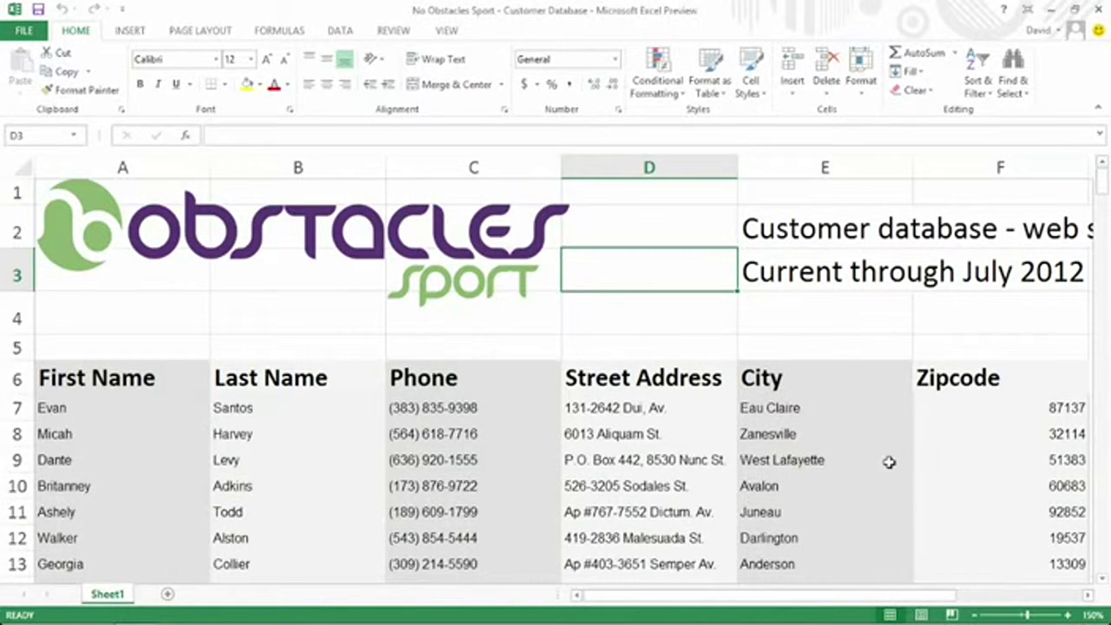
Zoom the customer database out from 150% to 110% so columns through J show.
{"action": "left_click", "coordinate": [976, 613]}
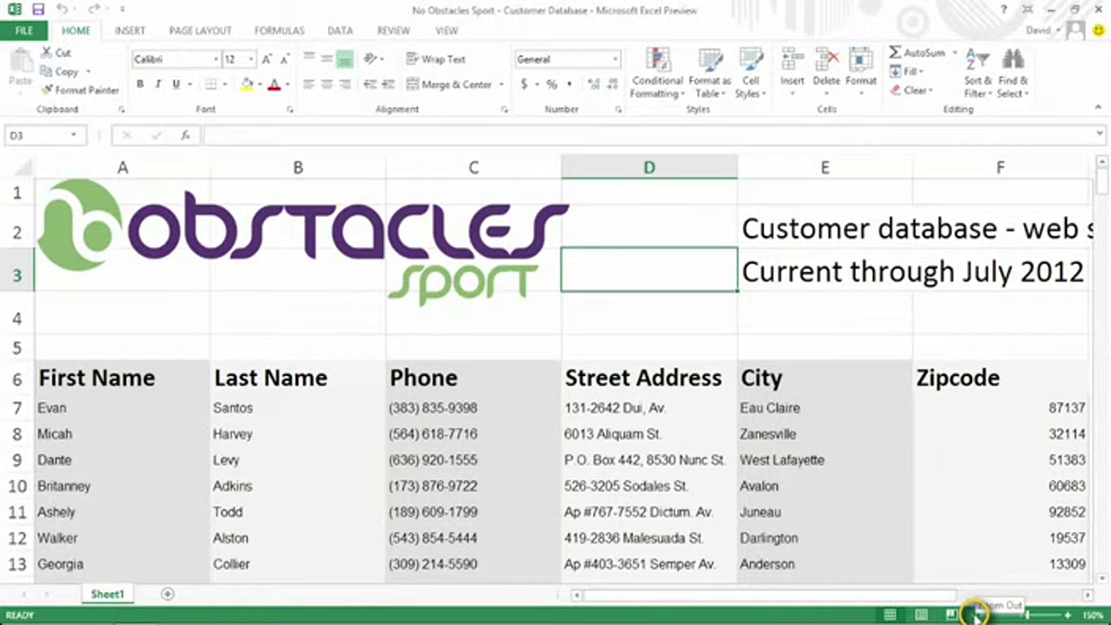
{"action": "left_click", "coordinate": [975, 614]}
{"action": "left_click", "coordinate": [975, 614]}
{"action": "left_click", "coordinate": [975, 613]}
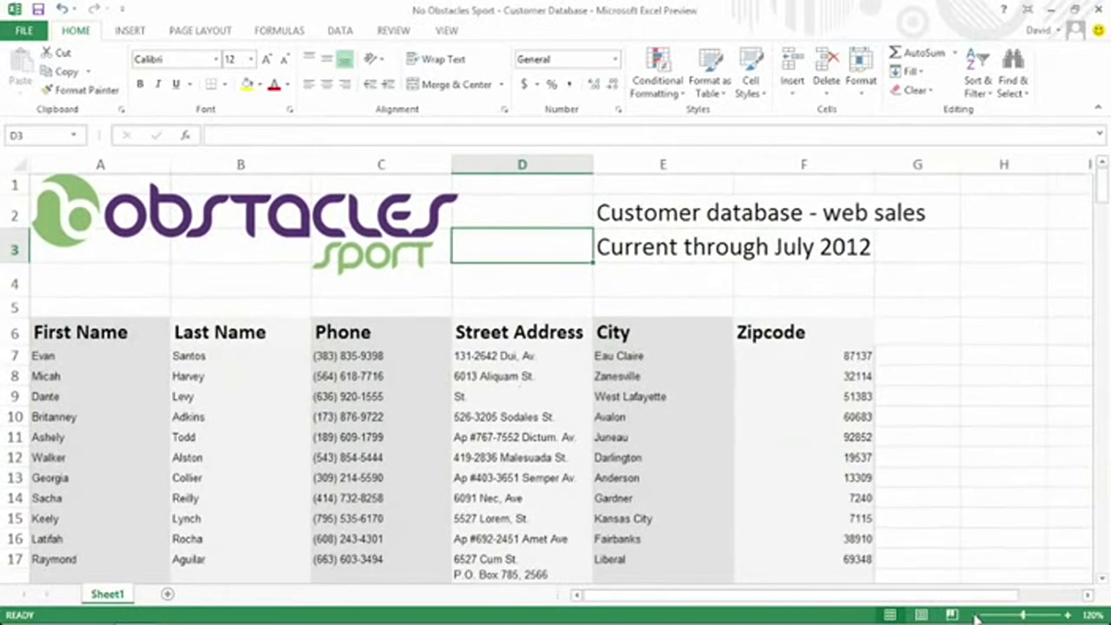
{"action": "left_click", "coordinate": [976, 614]}
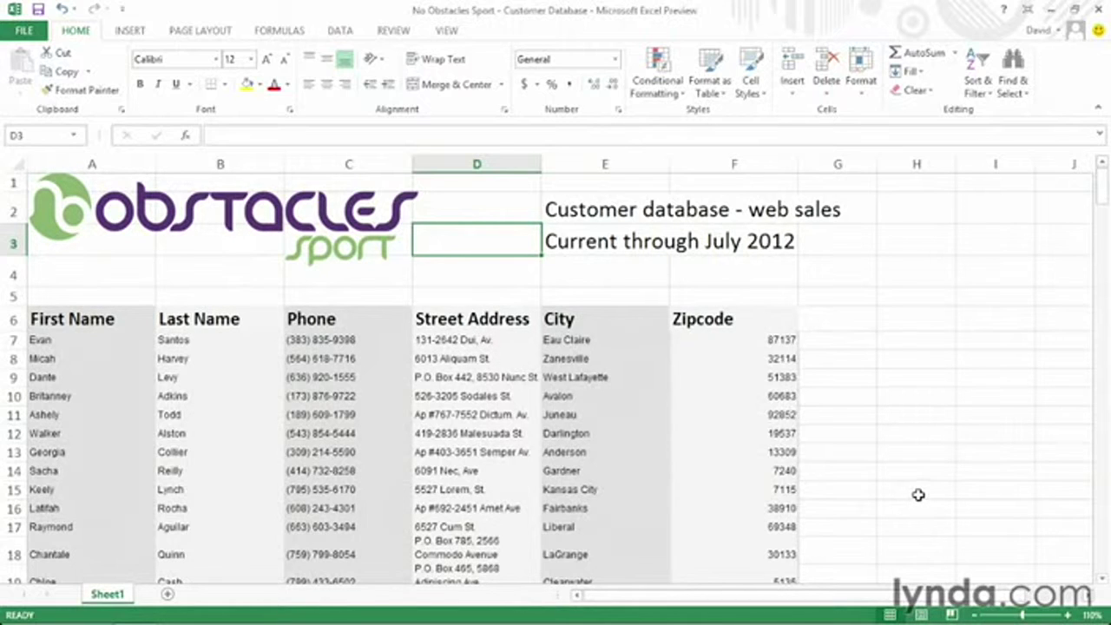
Add a Login heading in G6 and enter the first two customers' e-mail addresses below it.
{"action": "left_click", "coordinate": [838, 318]}
{"action": "type", "text": "Login"}
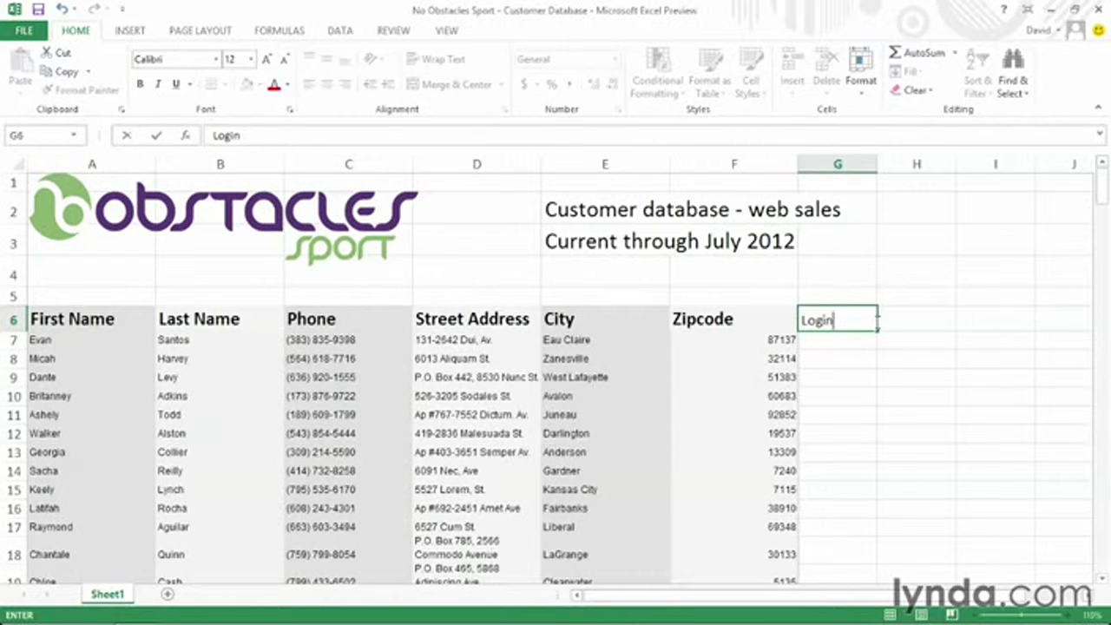
{"action": "key", "text": "Return"}
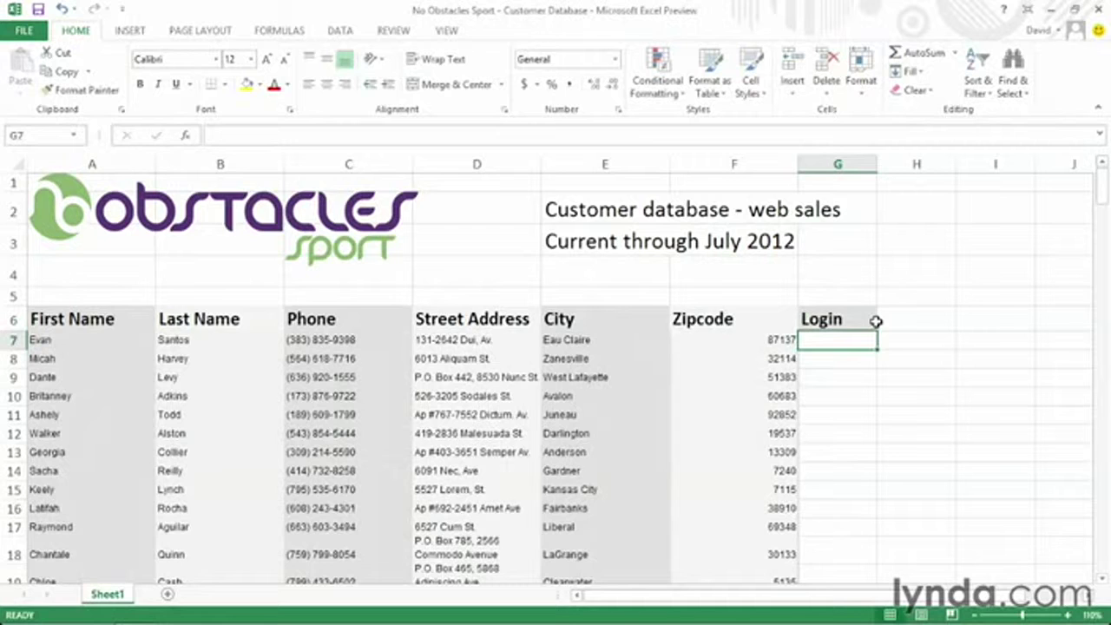
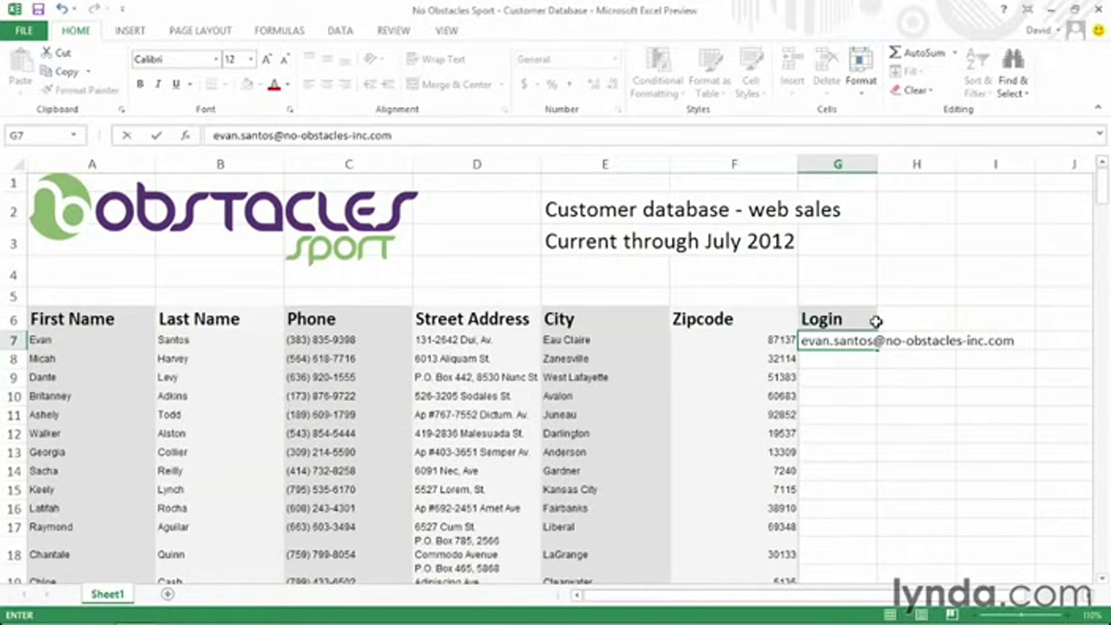
{"action": "key", "text": "Return"}
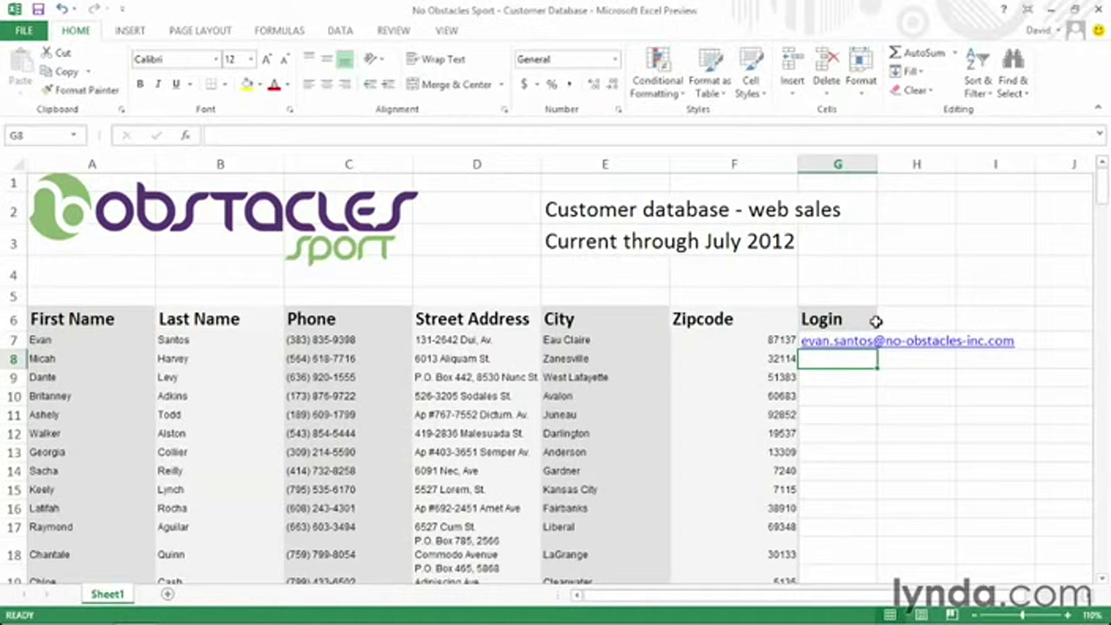
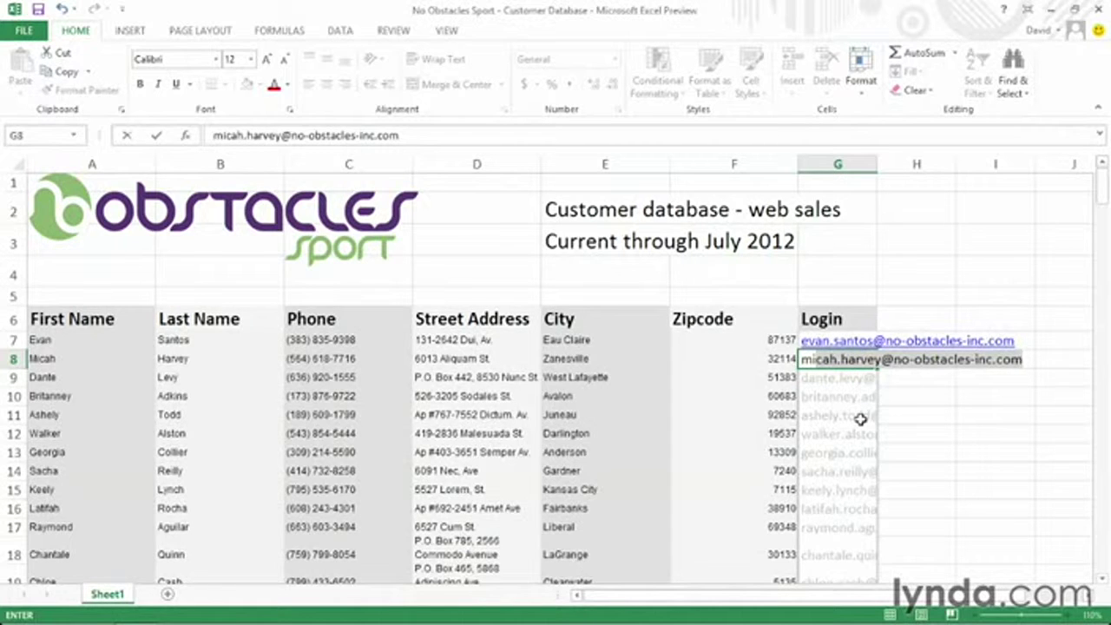
Accept Flash Fill for the remaining logins and AutoFit column G to the full addresses.
{"action": "key", "text": "Return"}
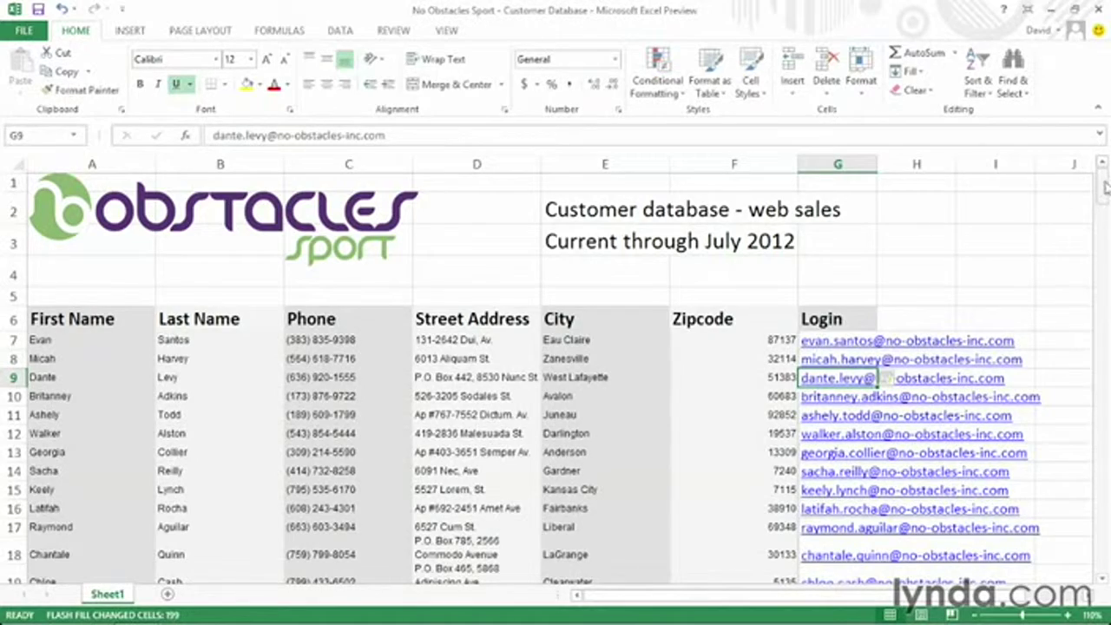
{"action": "mouse_move", "coordinate": [1104, 187]}
{"action": "left_mouse_down"}
{"action": "mouse_move", "coordinate": [1106, 239]}
{"action": "mouse_move", "coordinate": [1104, 172]}
{"action": "left_mouse_up"}
{"action": "double_click", "coordinate": [875, 163]}
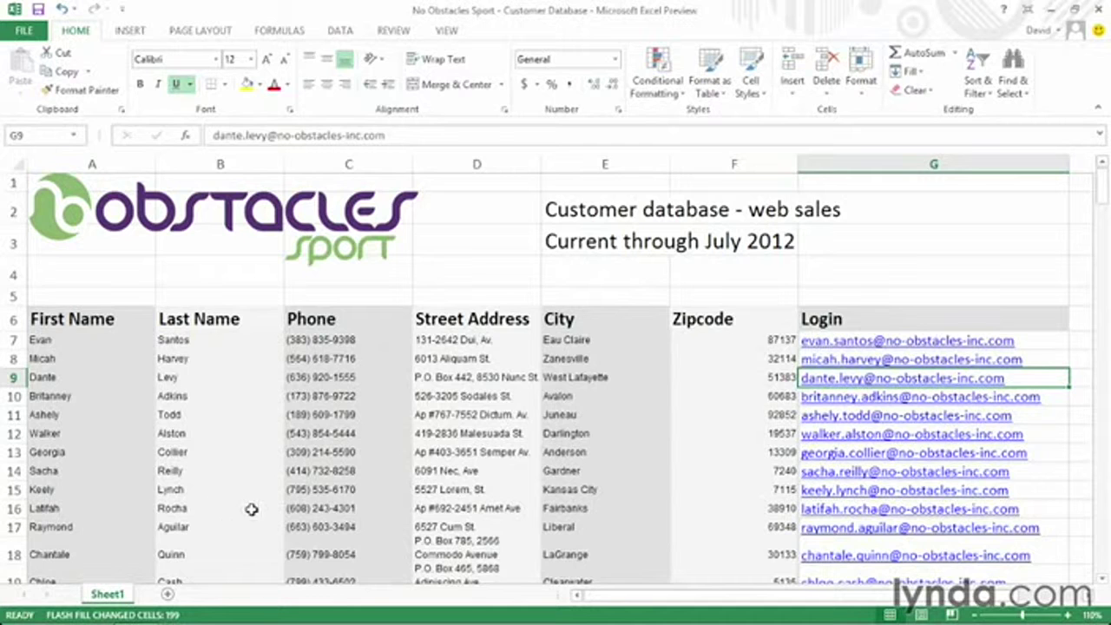
{"action": "left_click_drag", "start_coordinate": [632, 600], "coordinate": [756, 599]}
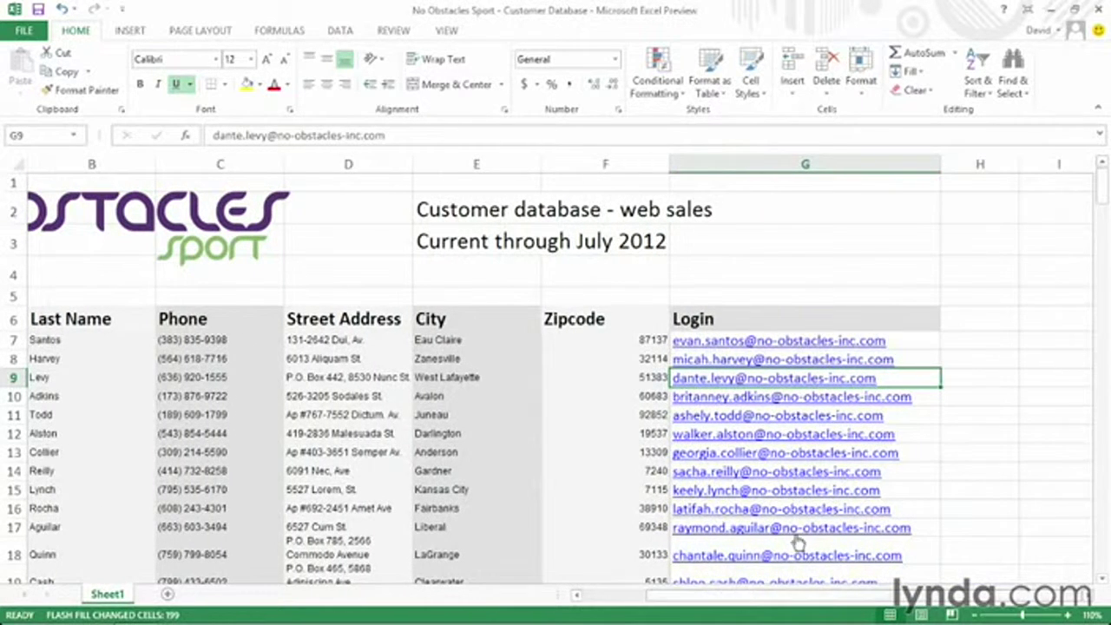
{"action": "left_click", "coordinate": [975, 340]}
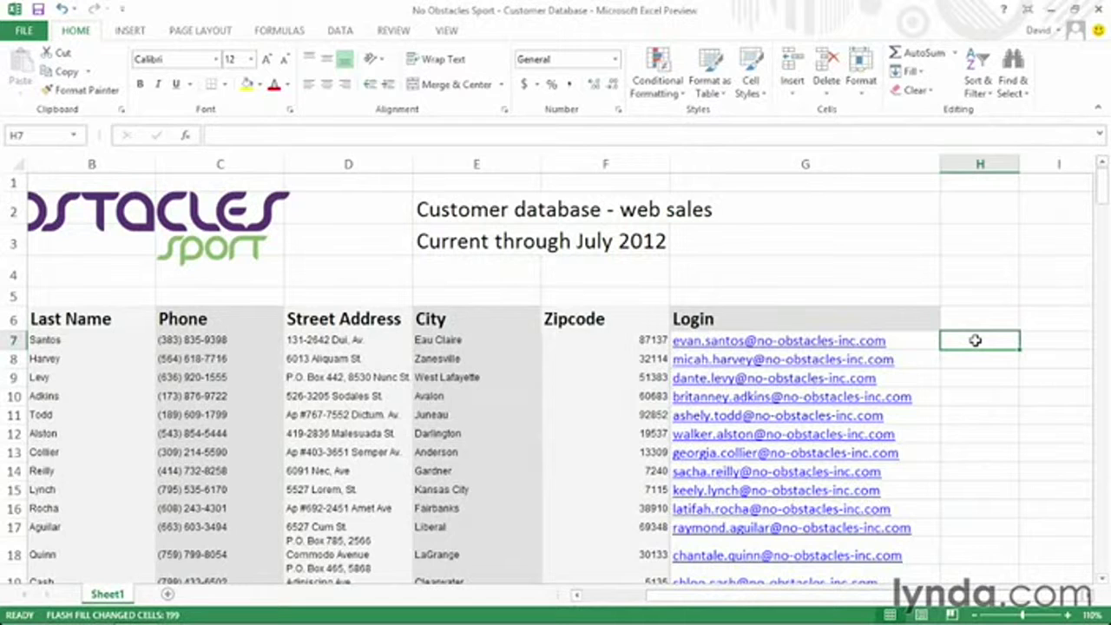
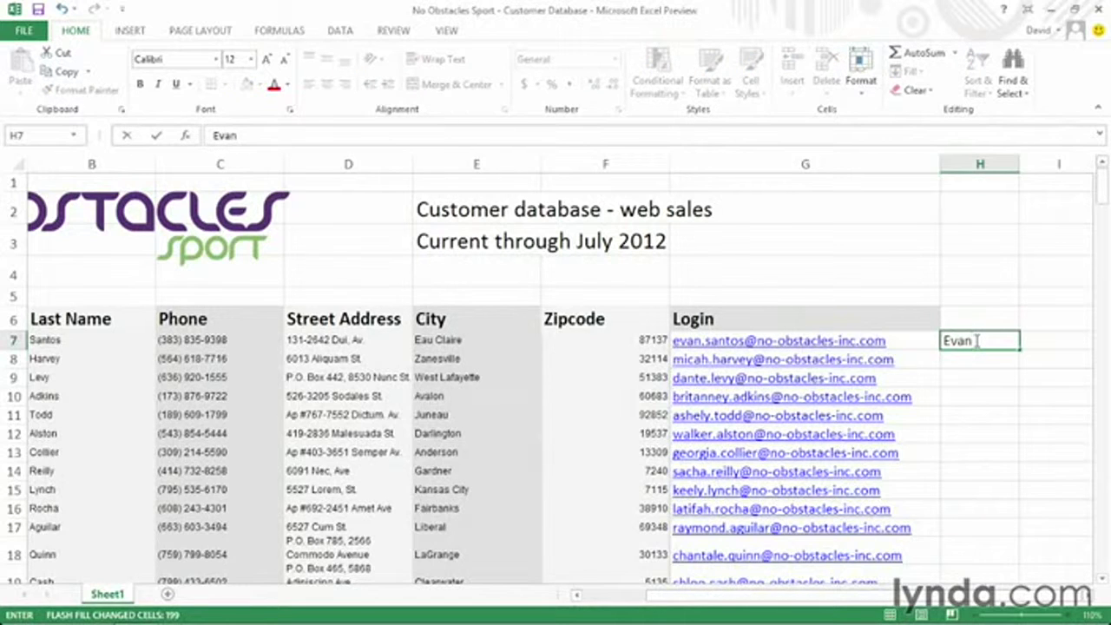
Fill column H with customers' first names via Flash Fill from two typed examples.
{"action": "key", "text": "Return"}
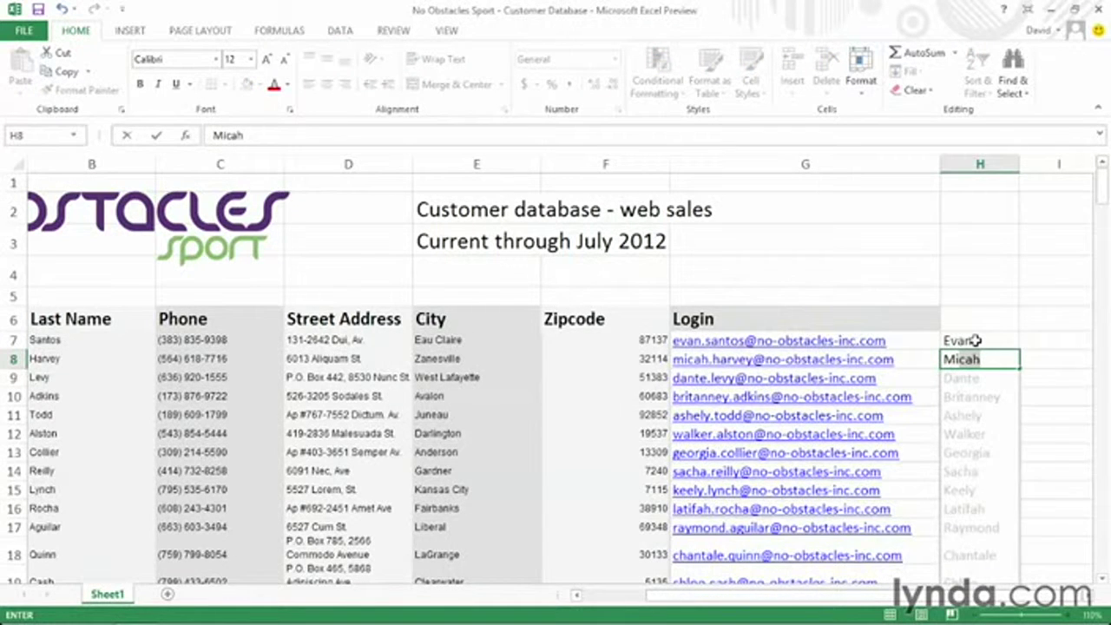
{"action": "key", "text": "Return"}
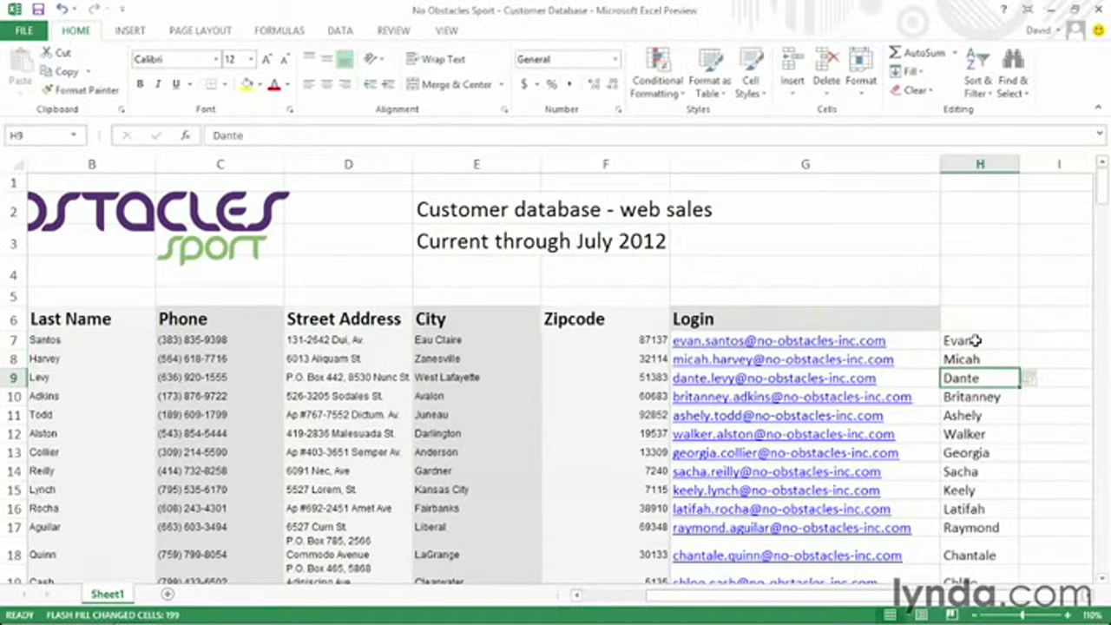
Fill column I with customers' last names via Flash Fill from two typed examples.
{"action": "left_click", "coordinate": [1039, 341]}
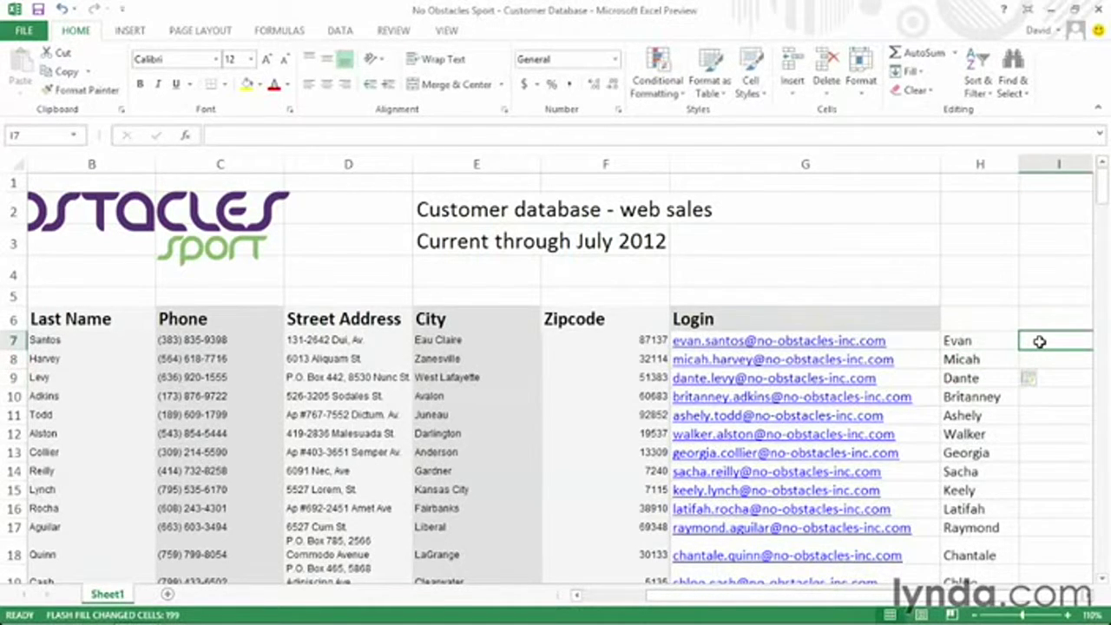
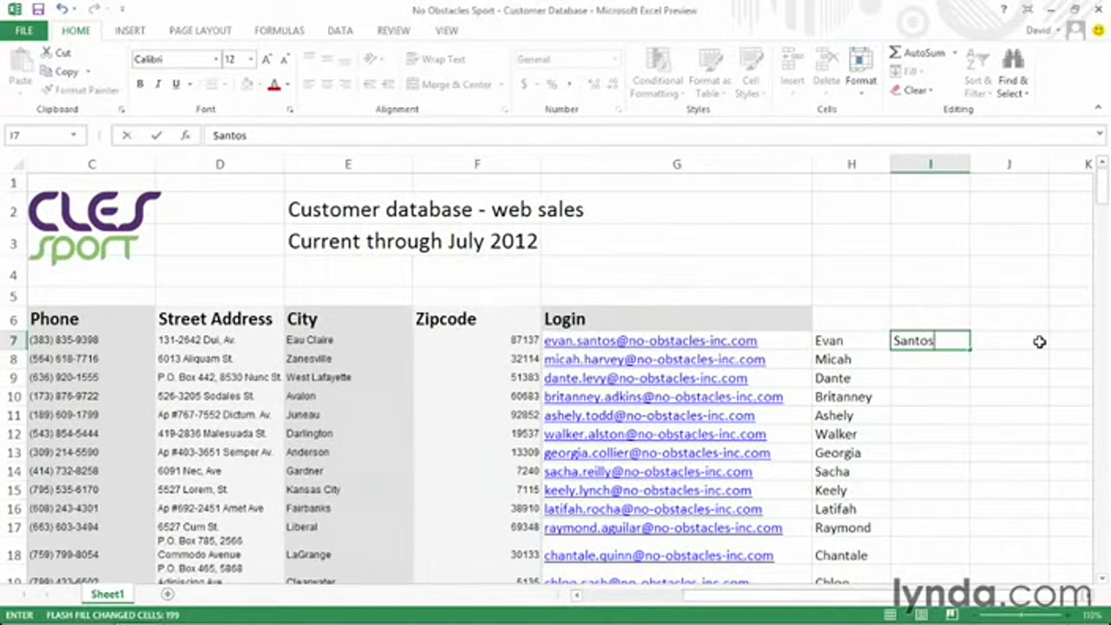
{"action": "key", "text": "Return"}
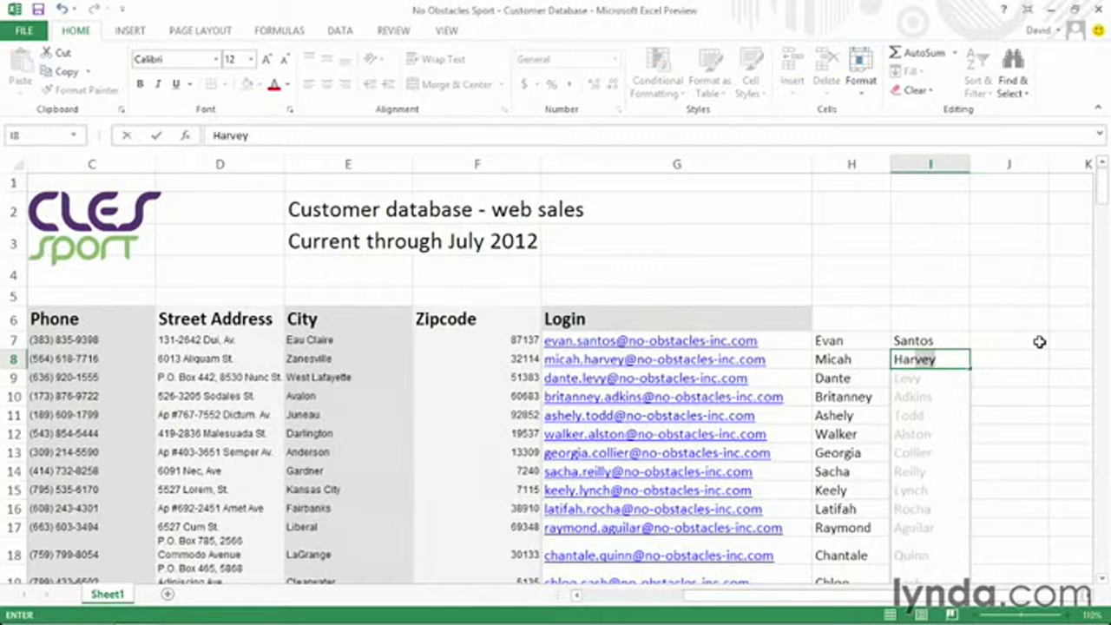
{"action": "key", "text": "Return"}
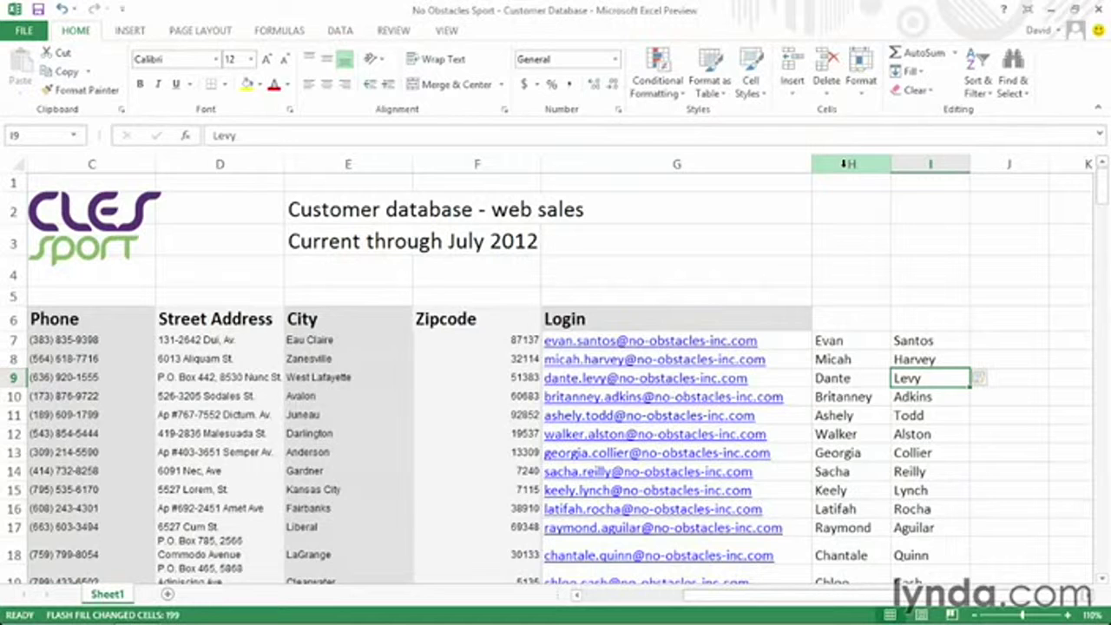
Clear the contents of columns H and I and scroll back to the left.
{"action": "left_click", "coordinate": [846, 163]}
{"action": "left_click_drag", "start_coordinate": [844, 168], "coordinate": [913, 162]}
{"action": "key", "text": "Delete"}
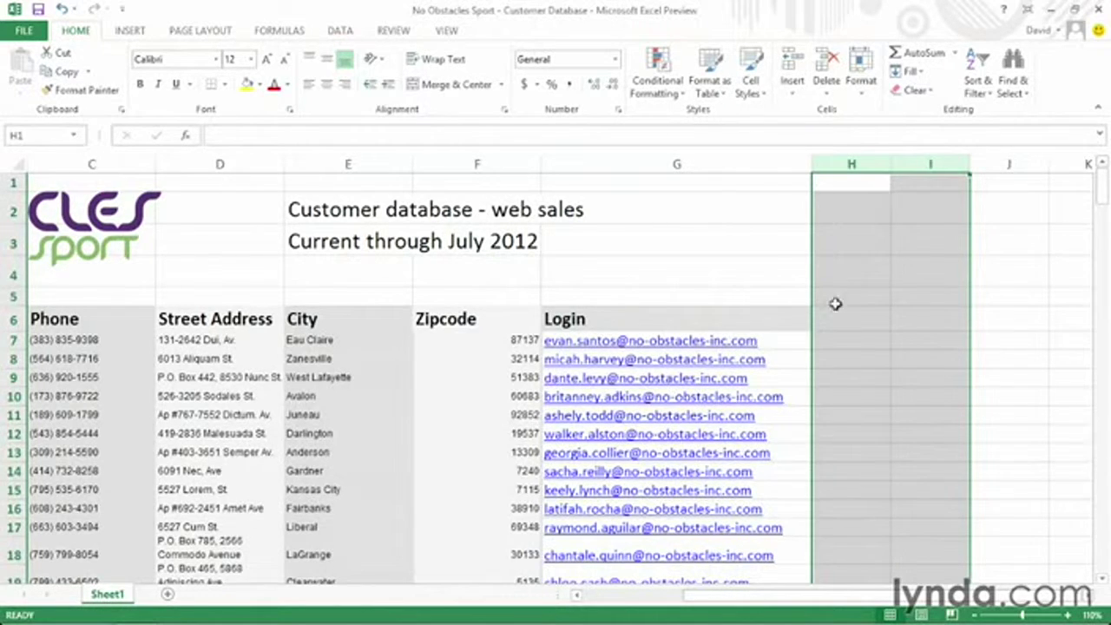
{"action": "left_click_drag", "start_coordinate": [773, 593], "coordinate": [605, 598]}
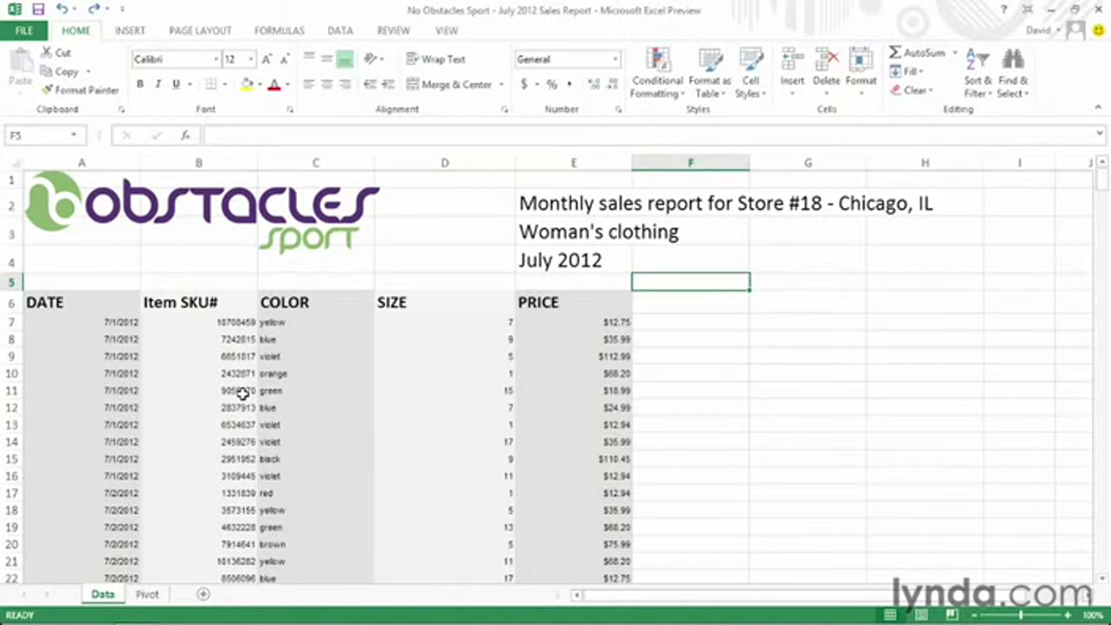
Go to the Pivot sheet showing Sum of PRICE by date and bring up the INSERT ribbon.
{"action": "scroll", "coordinate": [243, 393], "scroll_direction": "down", "scroll_amount": 5}
{"action": "scroll", "coordinate": [242, 393], "scroll_direction": "down", "scroll_amount": 4}
{"action": "scroll", "coordinate": [243, 393], "scroll_direction": "up", "scroll_amount": 4}
{"action": "scroll", "coordinate": [242, 393], "scroll_direction": "up", "scroll_amount": 5}
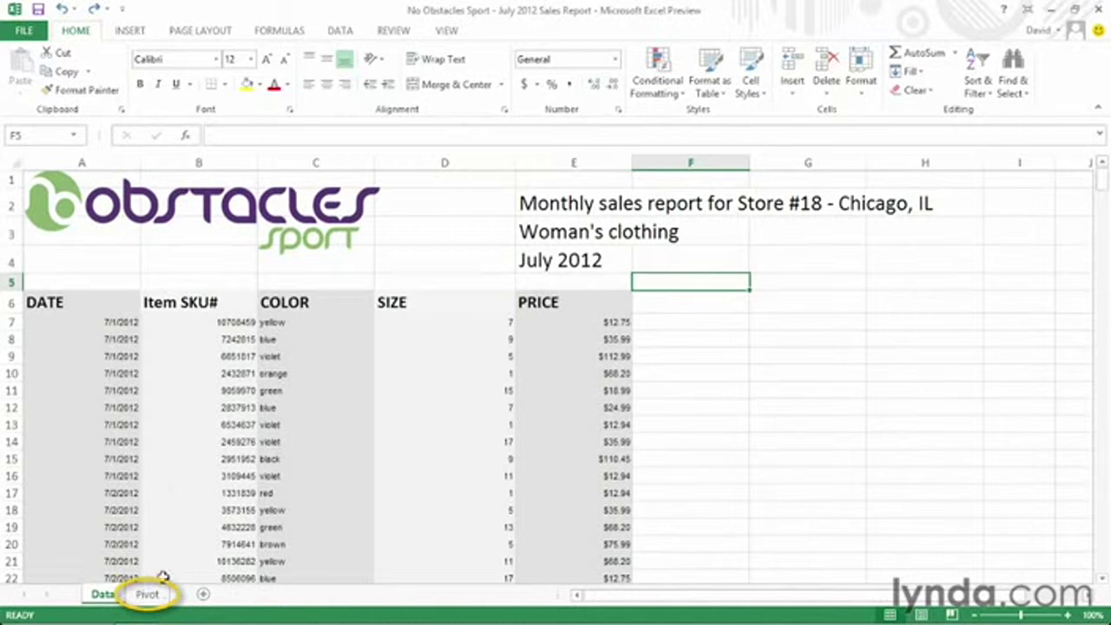
{"action": "left_click", "coordinate": [149, 593]}
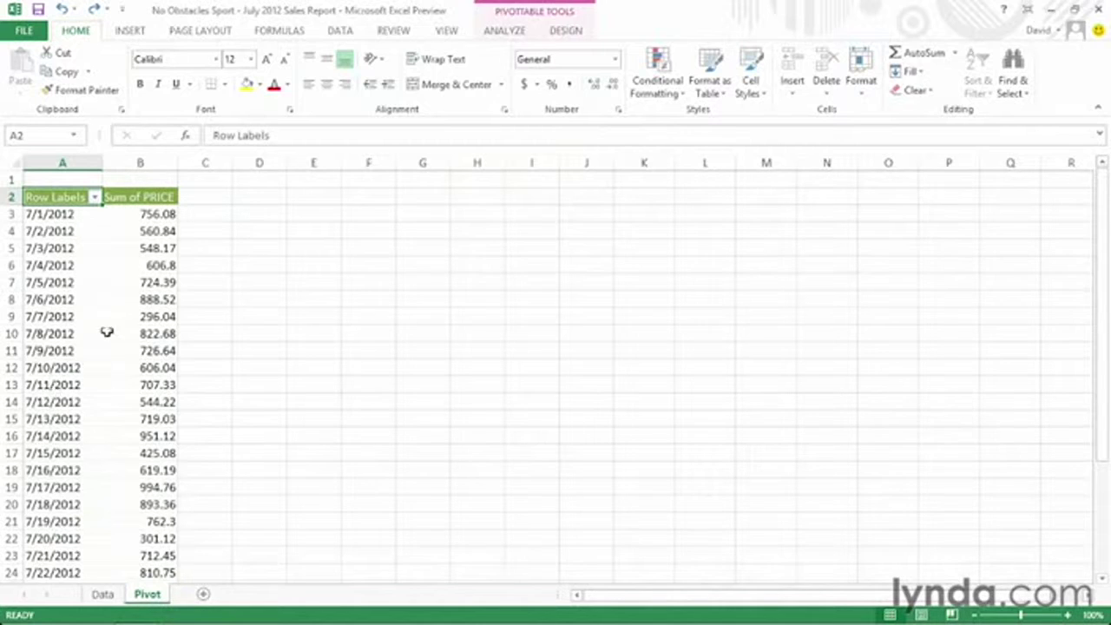
{"action": "mouse_move", "coordinate": [174, 216]}
{"action": "left_click", "coordinate": [132, 31]}
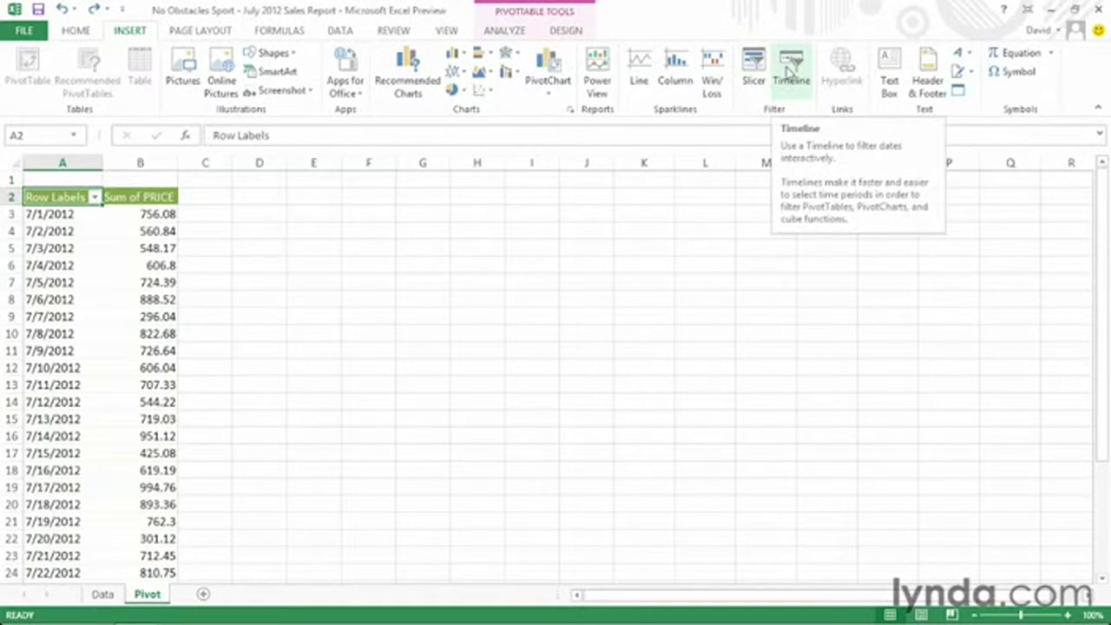
Insert a timeline filter based on the DATE field.
{"action": "left_click", "coordinate": [788, 71]}
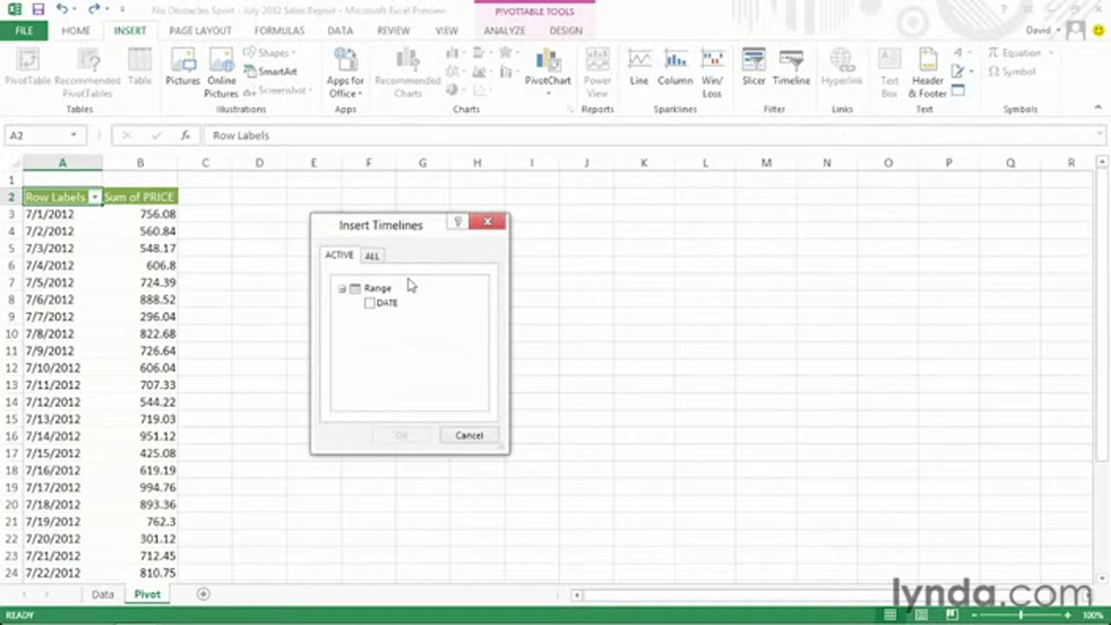
{"action": "left_click", "coordinate": [371, 303]}
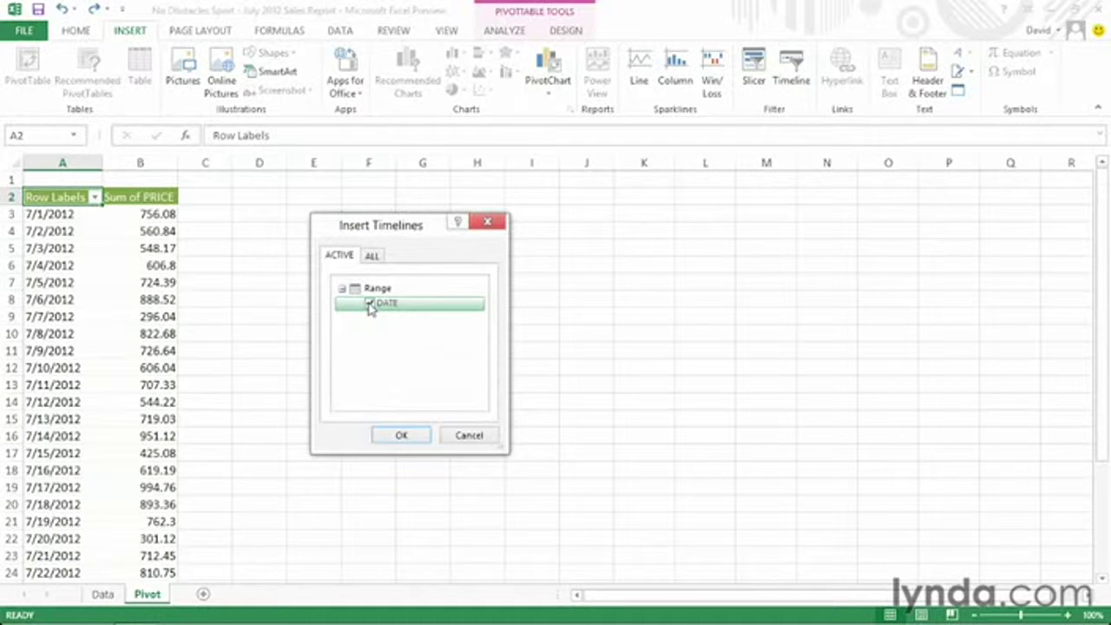
{"action": "left_click", "coordinate": [406, 435]}
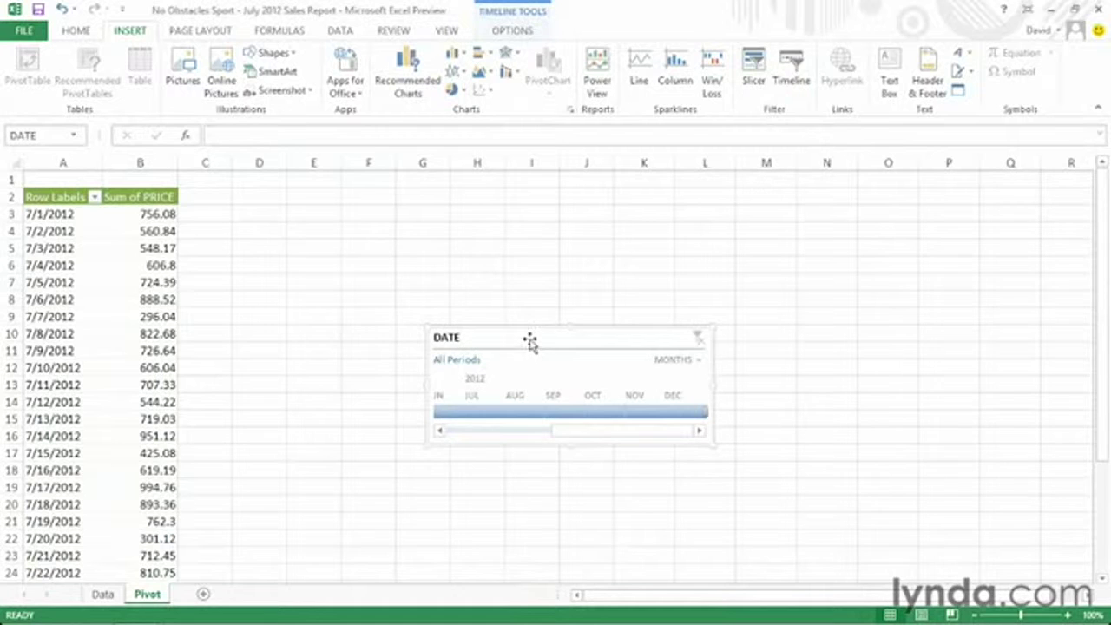
Move the DATE timeline up beside the PivotTable and enlarge it.
{"action": "left_click_drag", "start_coordinate": [527, 337], "coordinate": [333, 201]}
{"action": "left_click_drag", "start_coordinate": [519, 246], "coordinate": [561, 249]}
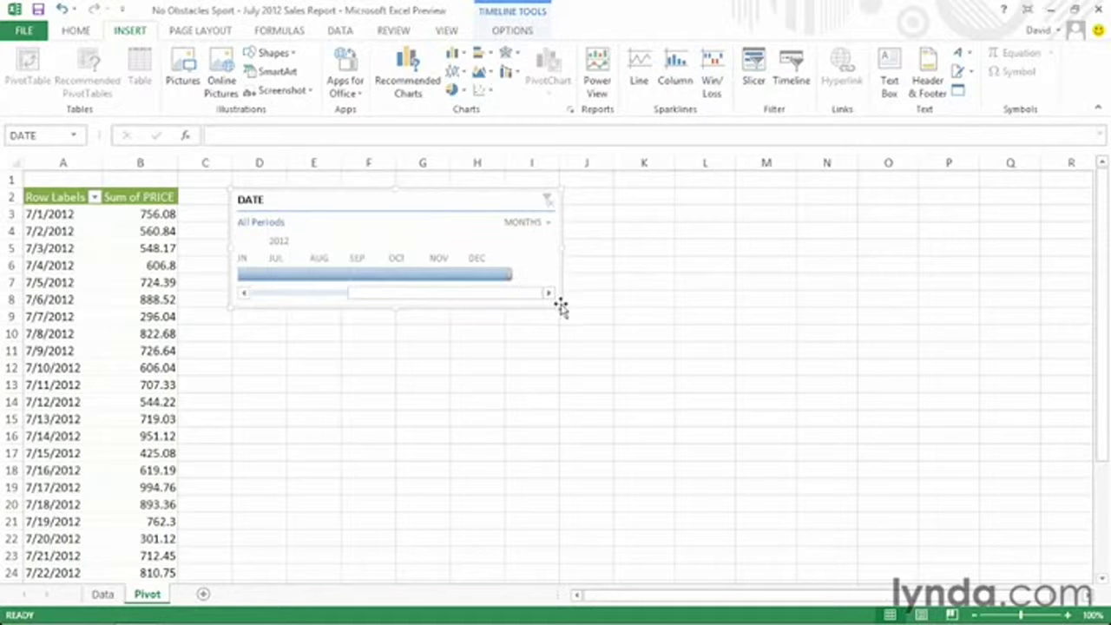
{"action": "left_click_drag", "start_coordinate": [564, 310], "coordinate": [582, 315]}
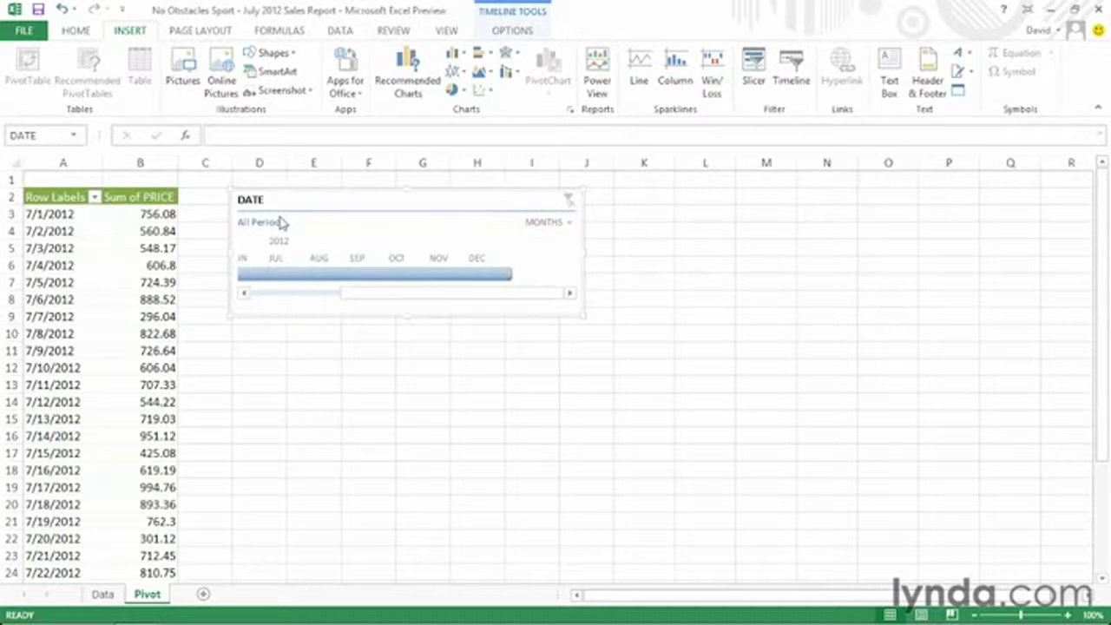
Filter the timeline to July 2012 and switch its time level from MONTHS to DAYS.
{"action": "left_click", "coordinate": [285, 275]}
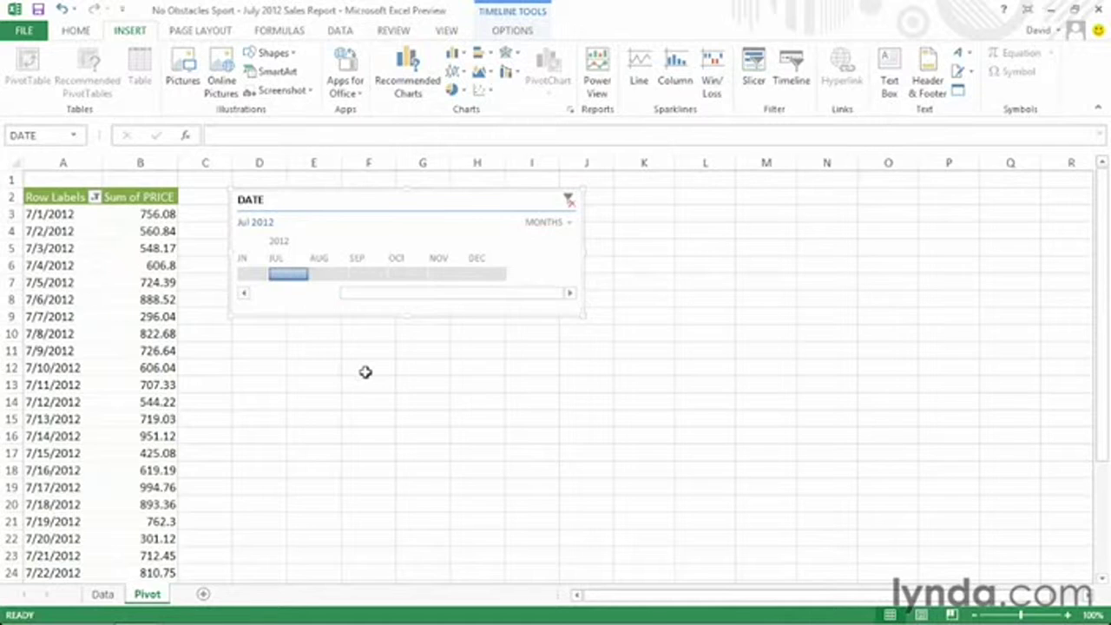
{"action": "left_click", "coordinate": [547, 223]}
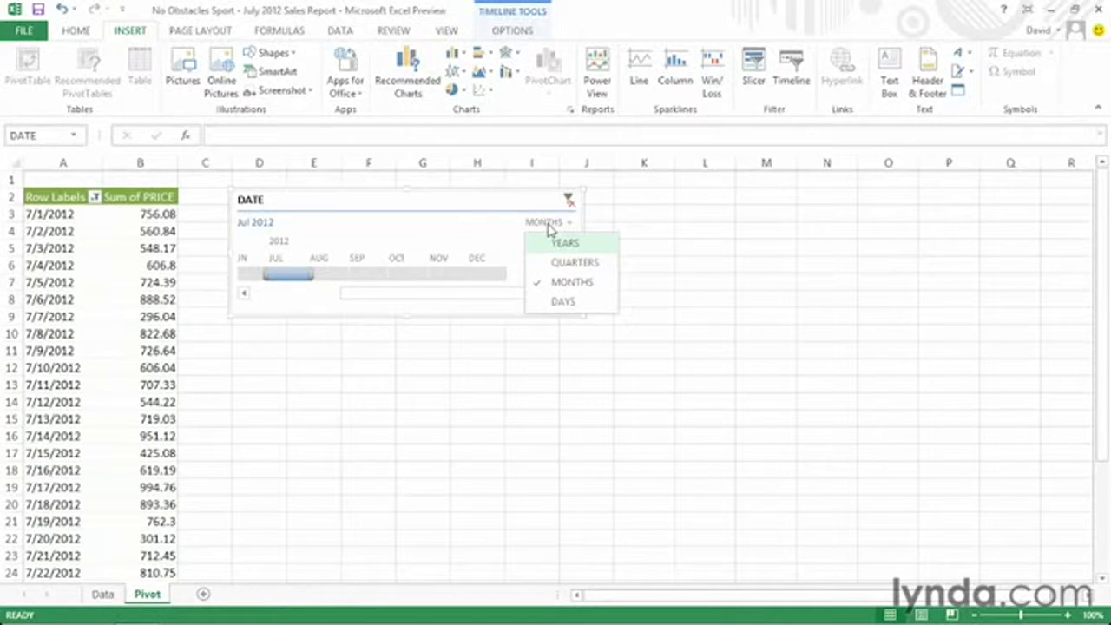
{"action": "left_click", "coordinate": [571, 304]}
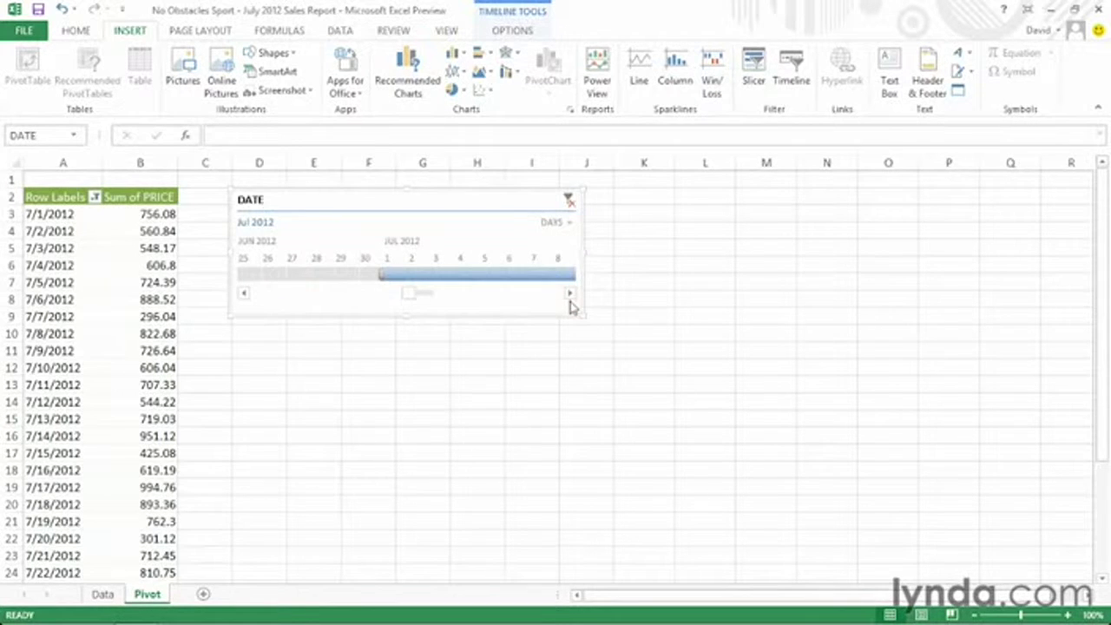
{"action": "left_click_drag", "start_coordinate": [408, 298], "coordinate": [411, 297]}
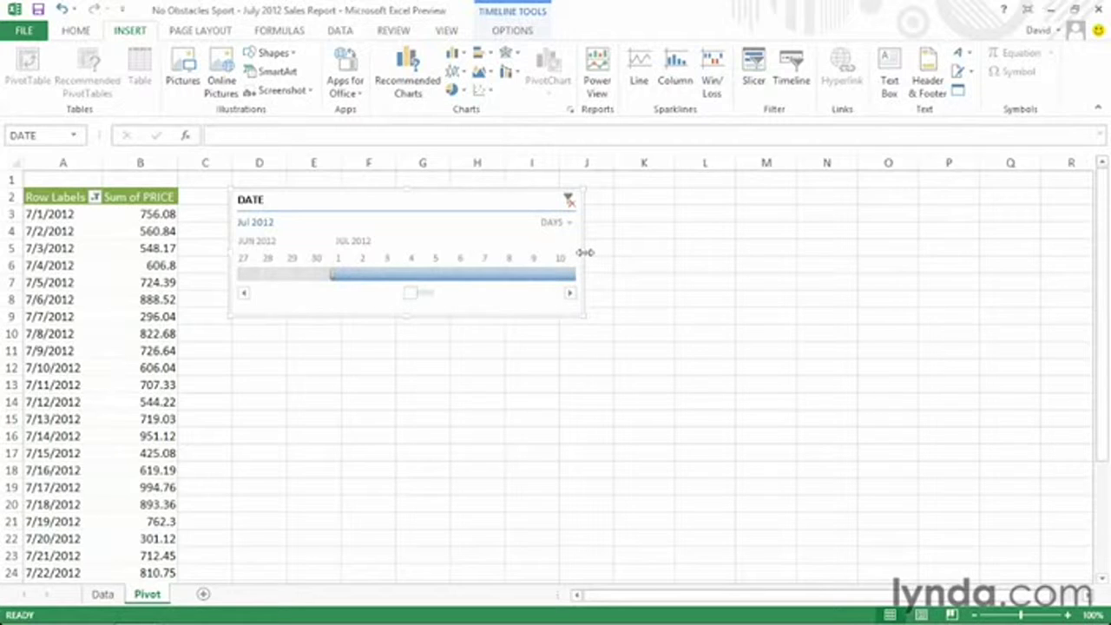
Stretch the DATE timeline to column Q, scroll back to Jun 30, and filter to July 4.
{"action": "left_click_drag", "start_coordinate": [585, 251], "coordinate": [1040, 274]}
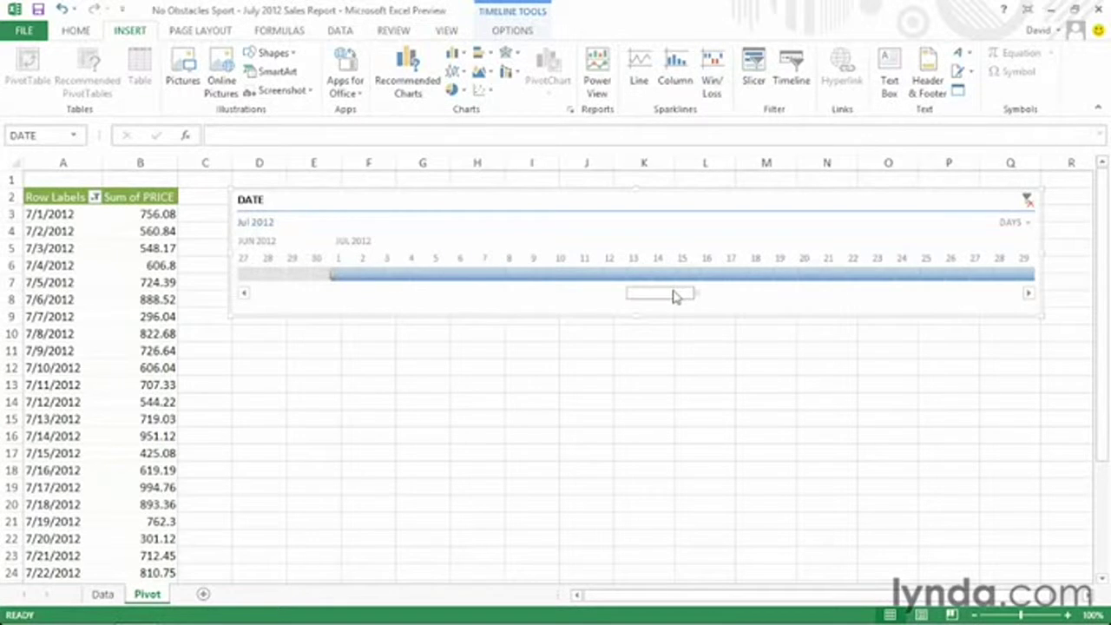
{"action": "left_click_drag", "start_coordinate": [674, 295], "coordinate": [677, 296]}
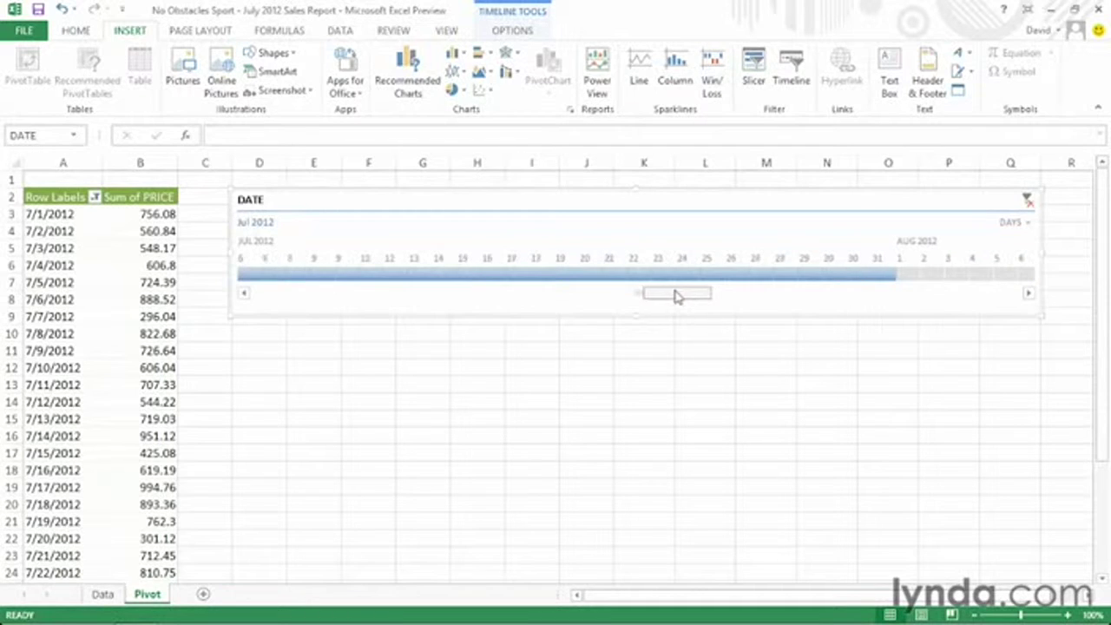
{"action": "left_click", "coordinate": [244, 295]}
{"action": "left_click", "coordinate": [244, 295]}
{"action": "left_click", "coordinate": [243, 294]}
{"action": "left_click", "coordinate": [244, 294]}
{"action": "left_click", "coordinate": [244, 294]}
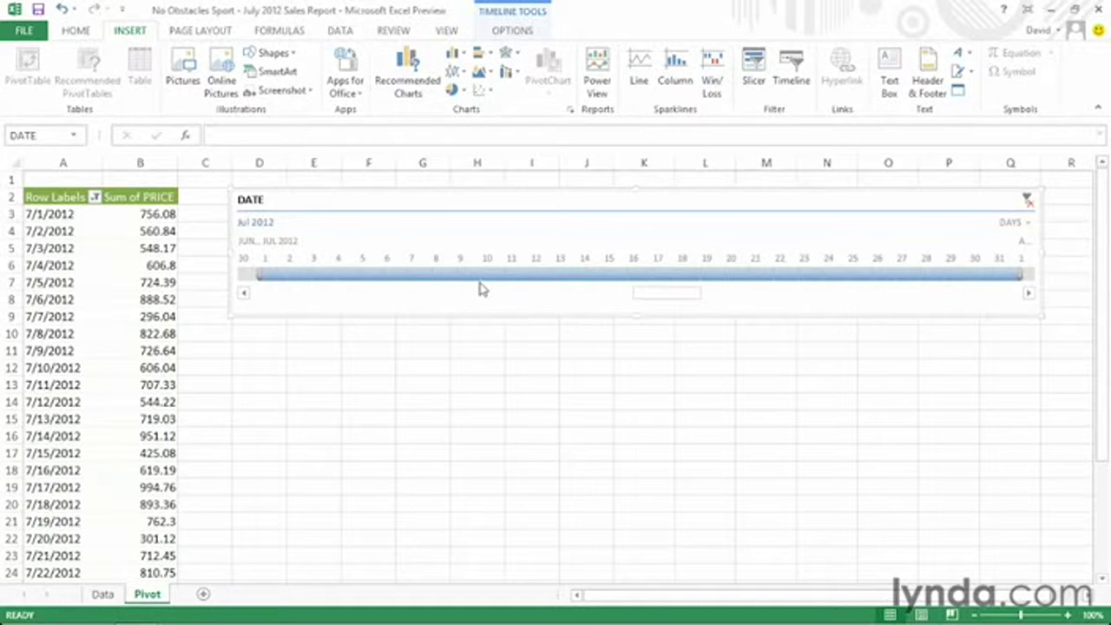
{"action": "left_click", "coordinate": [345, 276]}
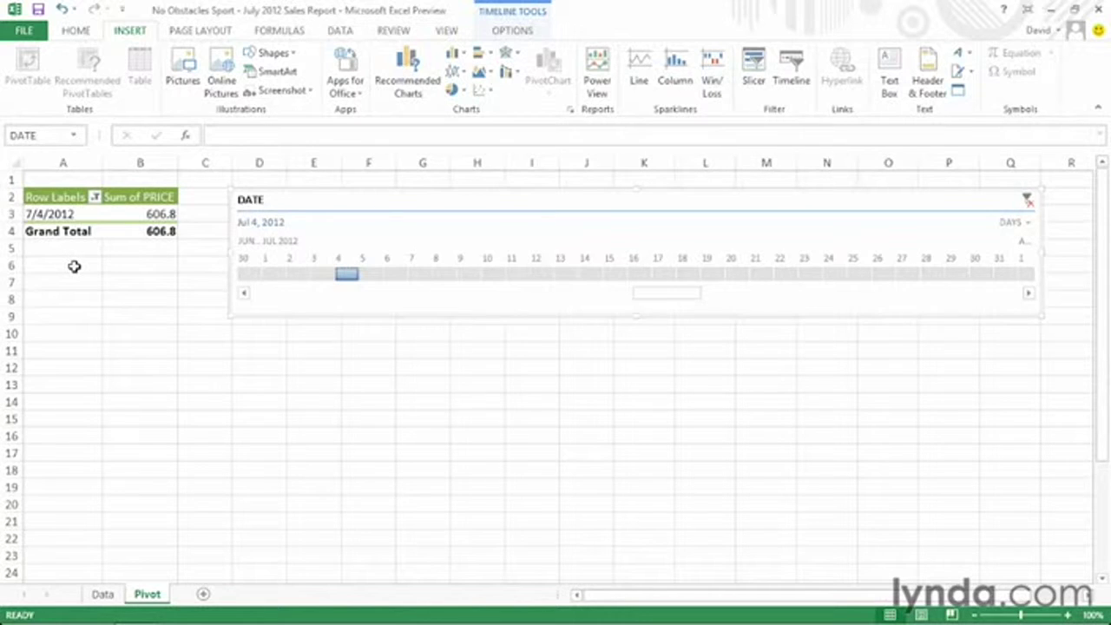
Filter the PivotTable to the date range July 1–10, 2012 on the timeline.
{"action": "left_click", "coordinate": [275, 278]}
{"action": "left_click_drag", "start_coordinate": [276, 278], "coordinate": [497, 278]}
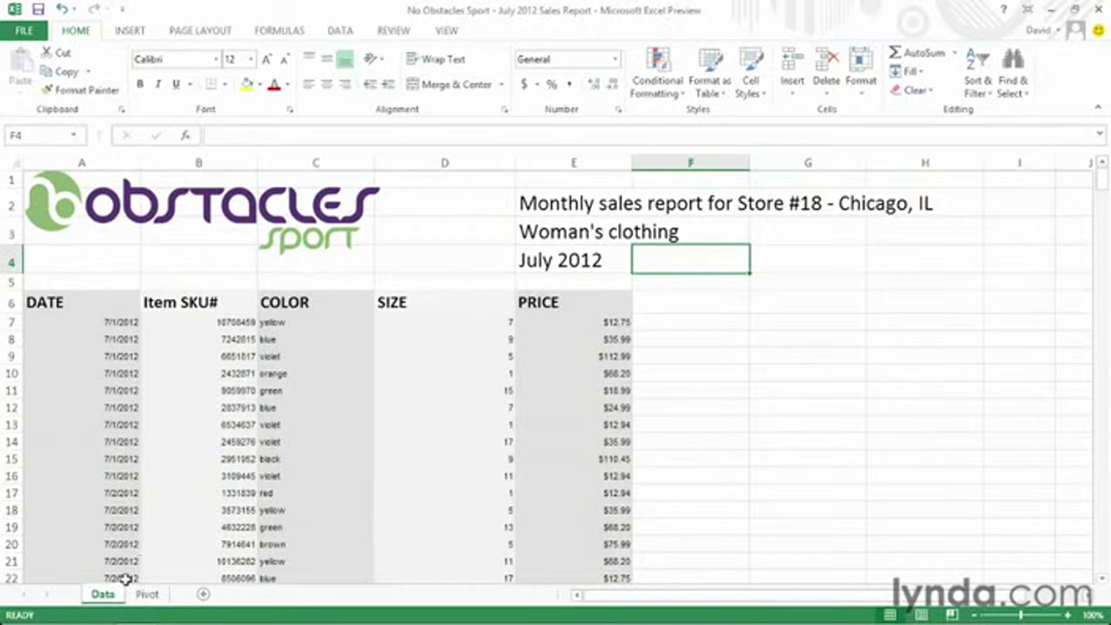
Scroll down to the sales rows and select the first prices starting at $12.75 in E7.
{"action": "left_click", "coordinate": [1102, 581]}
{"action": "left_click", "coordinate": [1102, 580]}
{"action": "left_click", "coordinate": [1103, 581]}
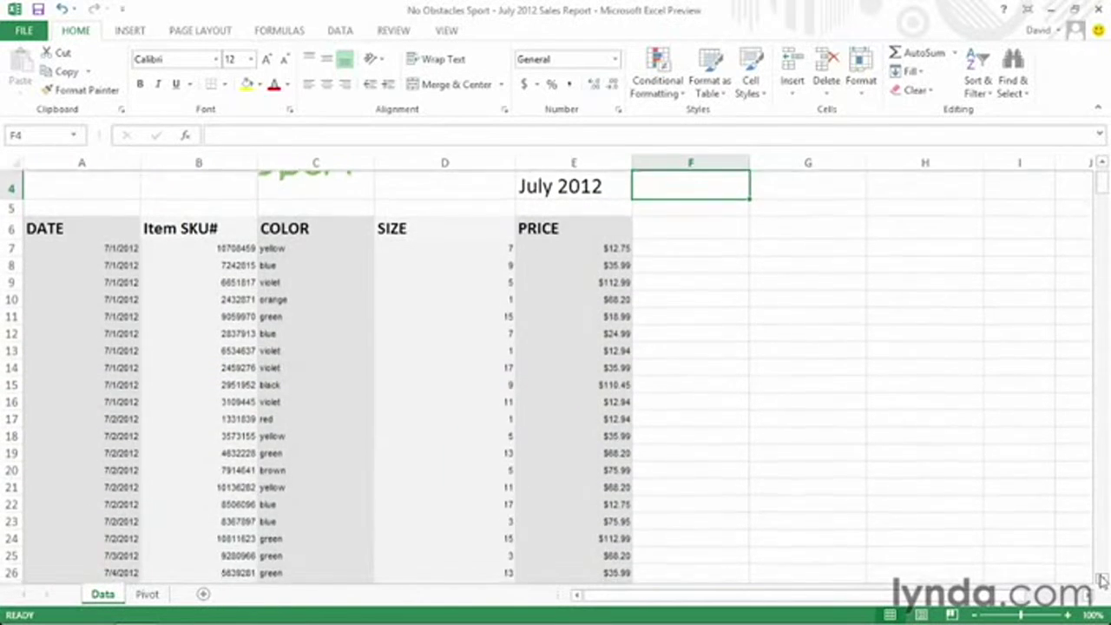
{"action": "left_click", "coordinate": [1102, 580]}
{"action": "left_click", "coordinate": [1102, 581]}
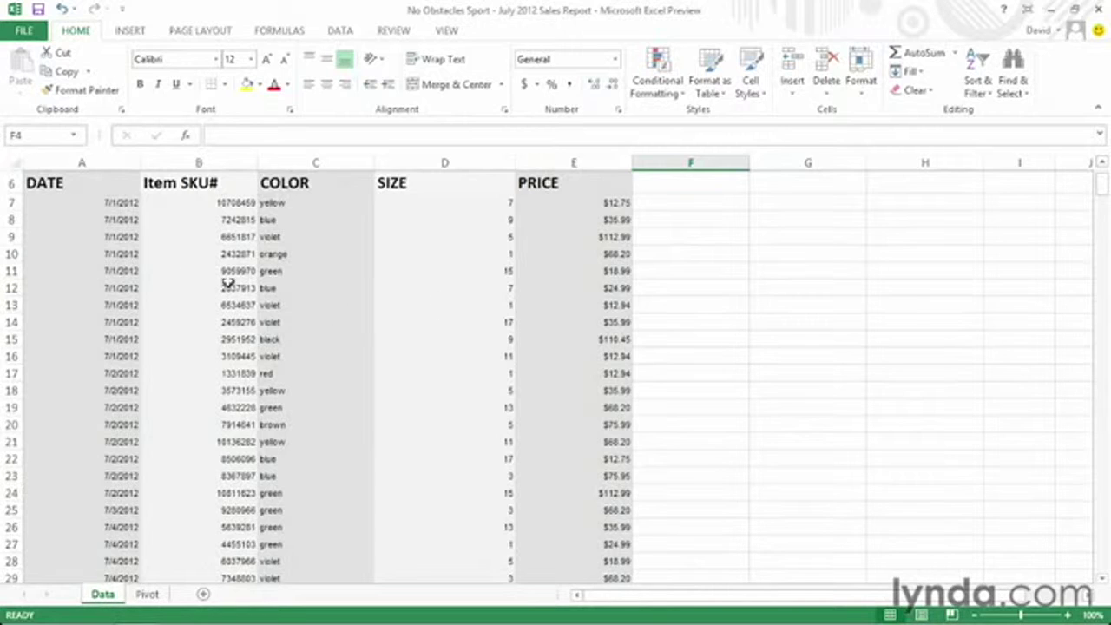
{"action": "left_click", "coordinate": [576, 208]}
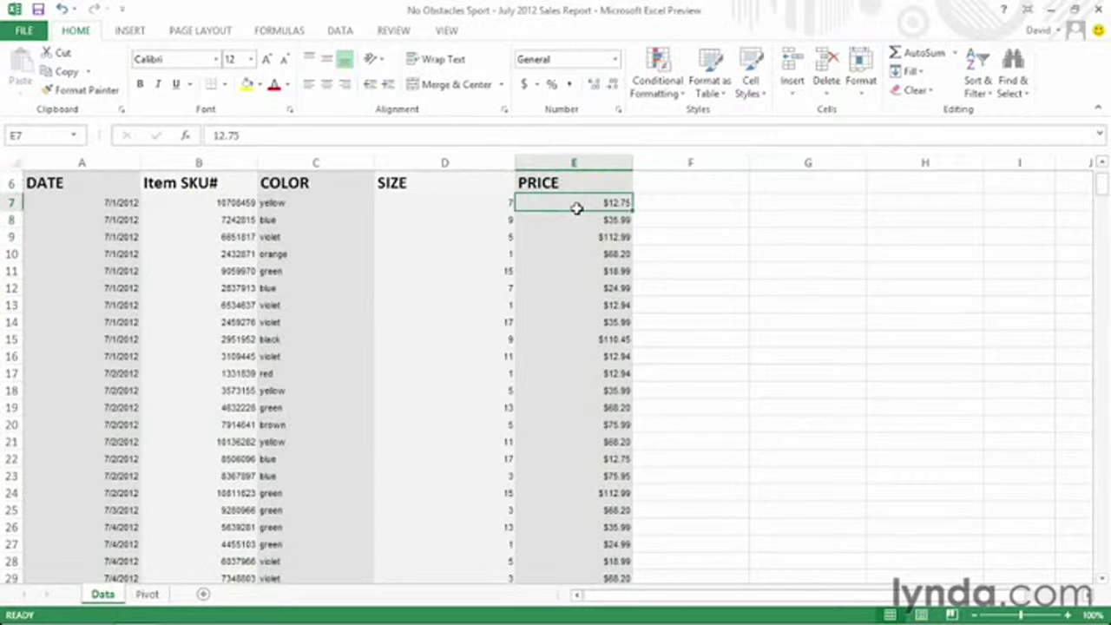
{"action": "left_click_drag", "start_coordinate": [576, 208], "coordinate": [577, 354]}
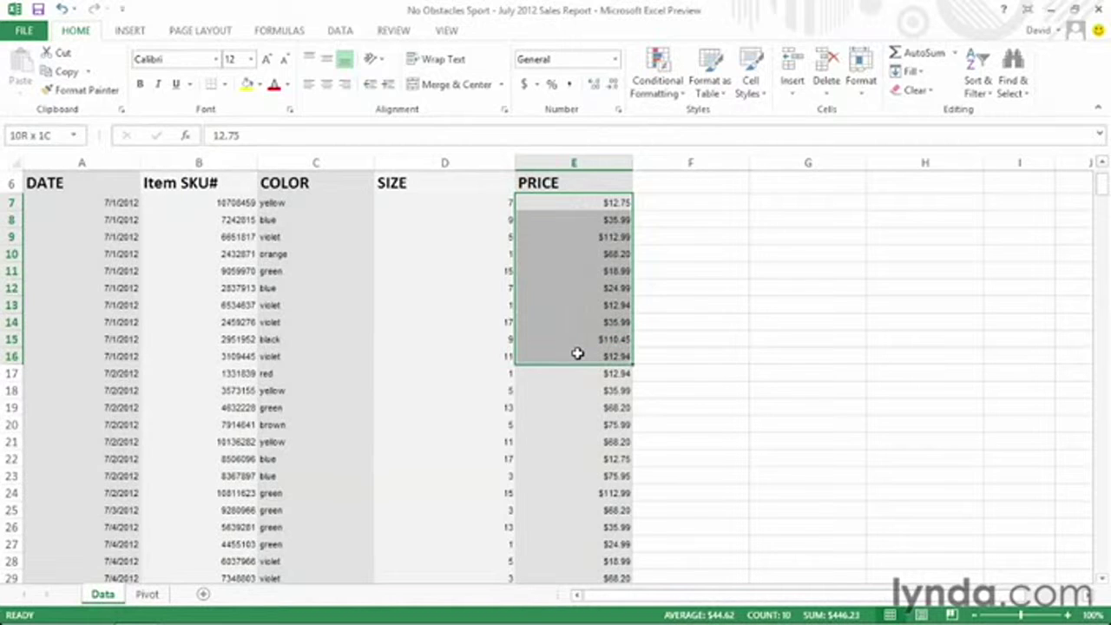
Extend the selection to E7:E16 and bring up Quick Analysis for those ten prices.
{"action": "left_click_drag", "start_coordinate": [577, 353], "coordinate": [577, 354]}
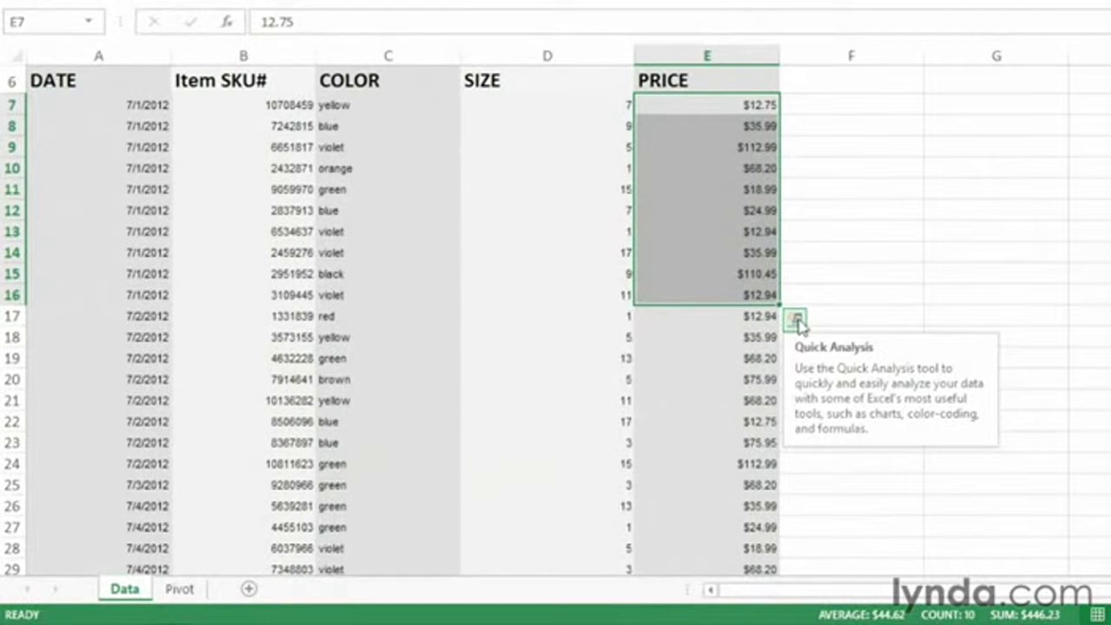
{"action": "left_click", "coordinate": [796, 321]}
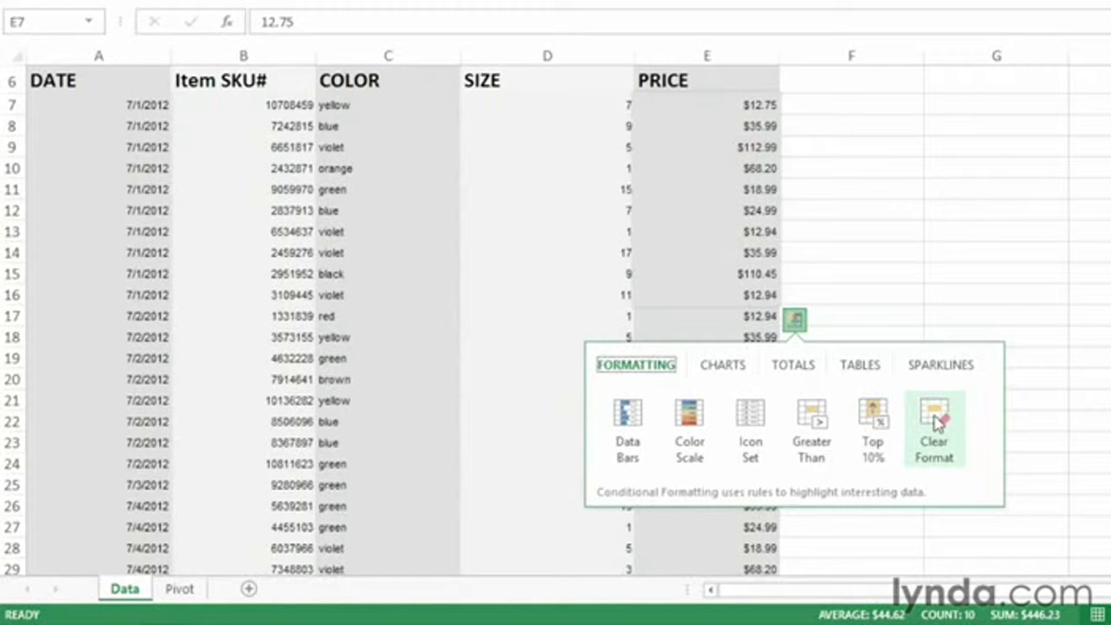
{"action": "left_click", "coordinate": [722, 366]}
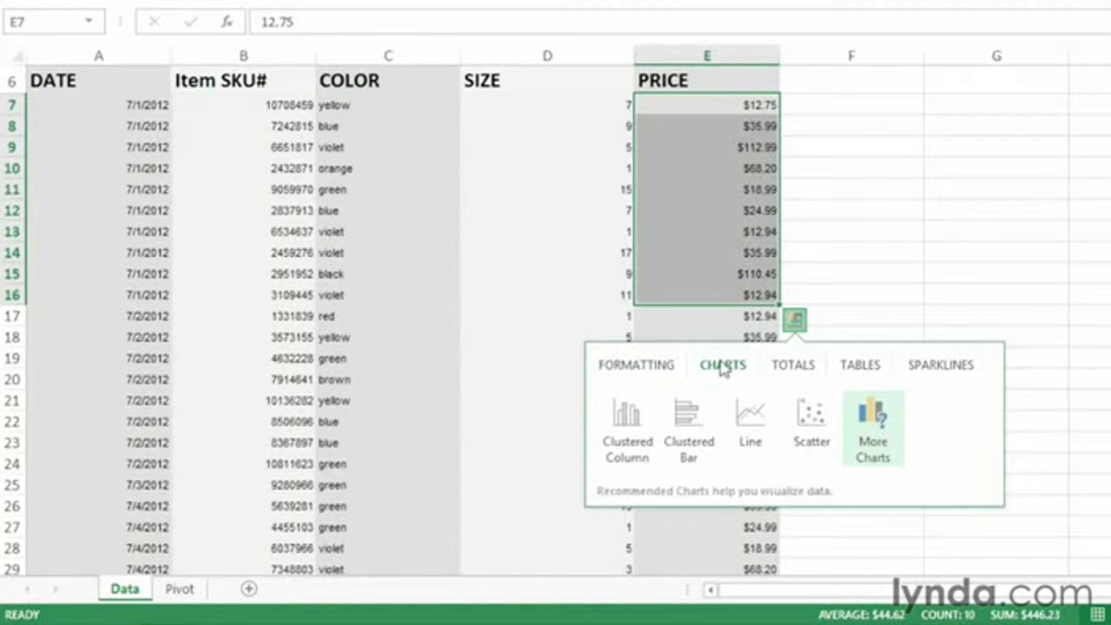
{"action": "mouse_move", "coordinate": [631, 439]}
{"action": "left_click", "coordinate": [791, 365]}
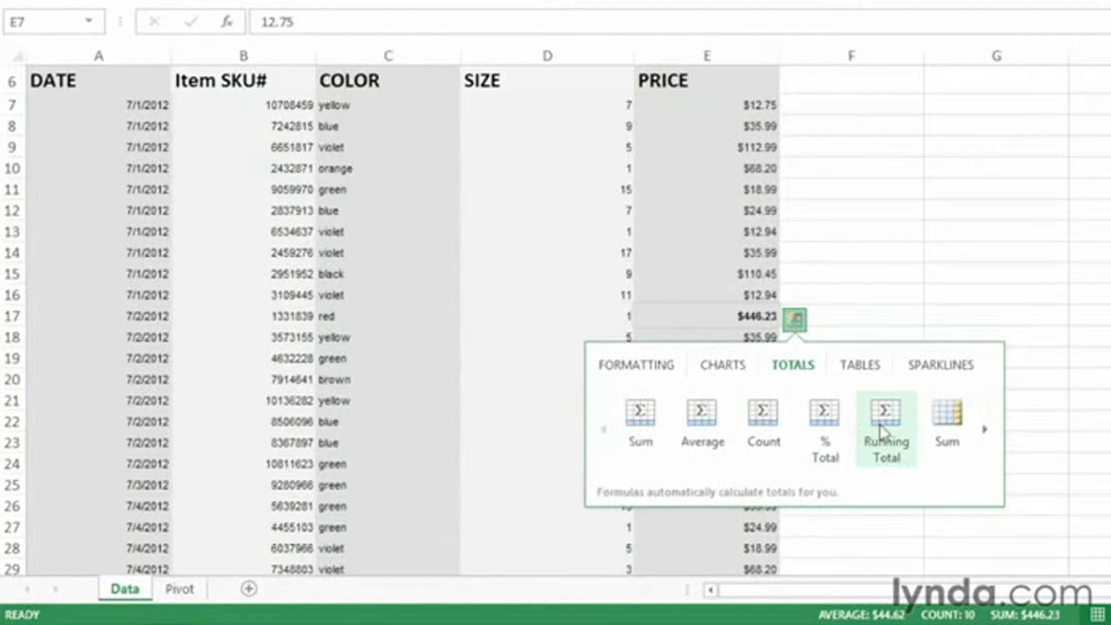
{"action": "left_click", "coordinate": [985, 428]}
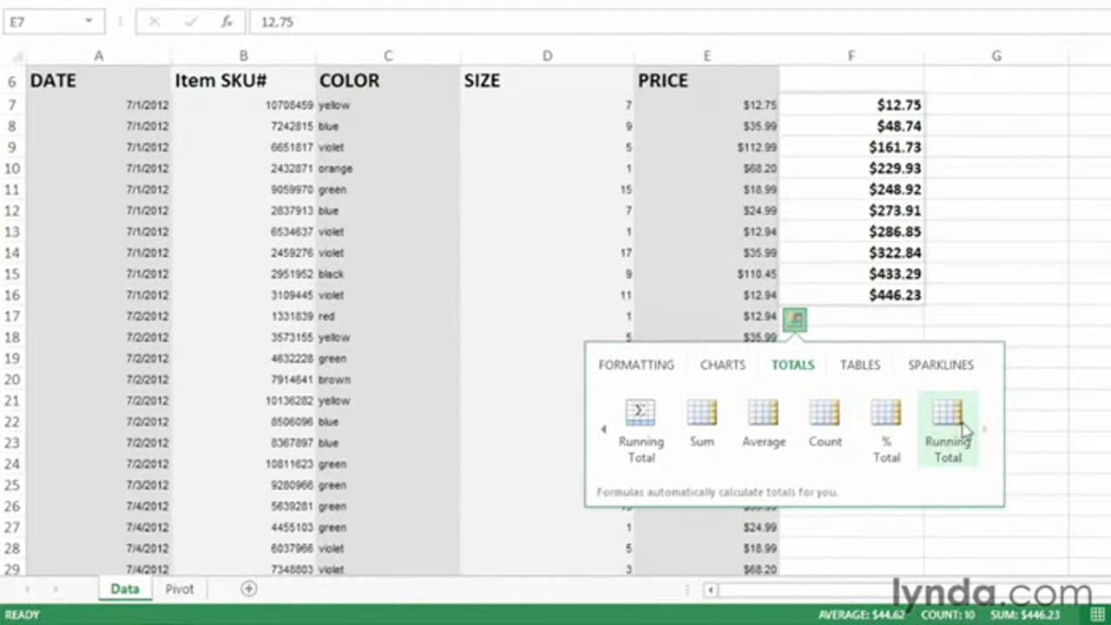
{"action": "left_click", "coordinate": [868, 373]}
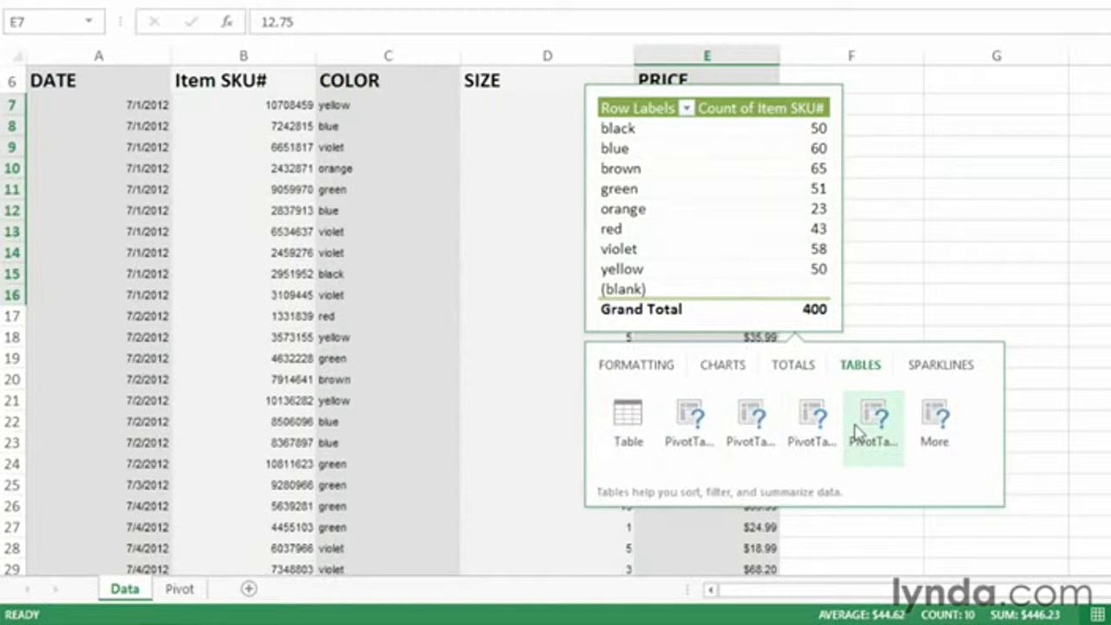
{"action": "left_click", "coordinate": [947, 372]}
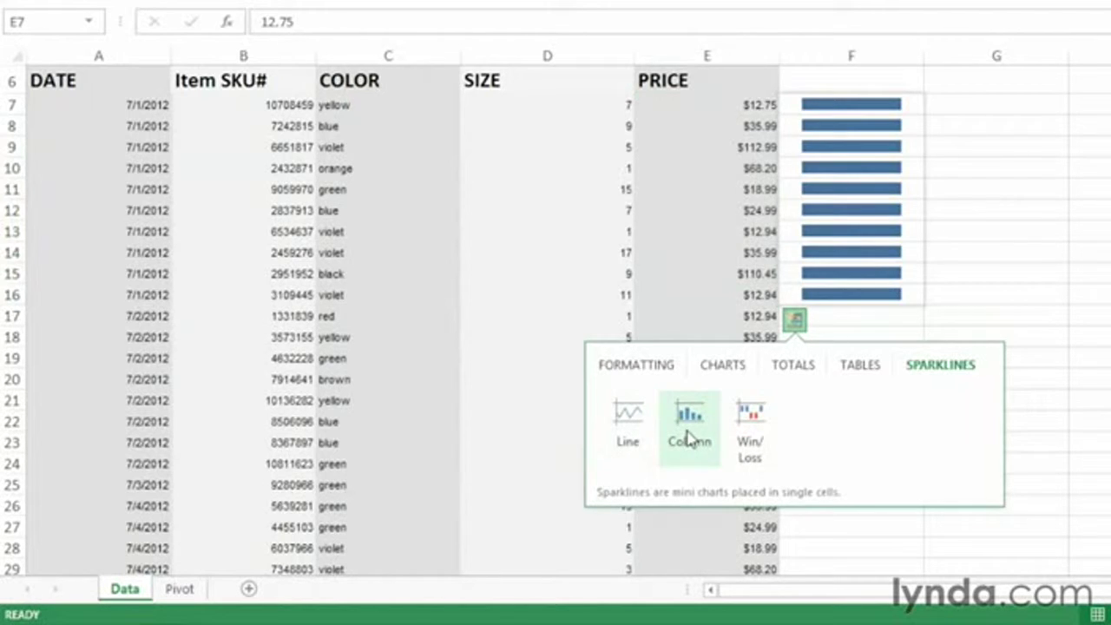
{"action": "left_click", "coordinate": [638, 365]}
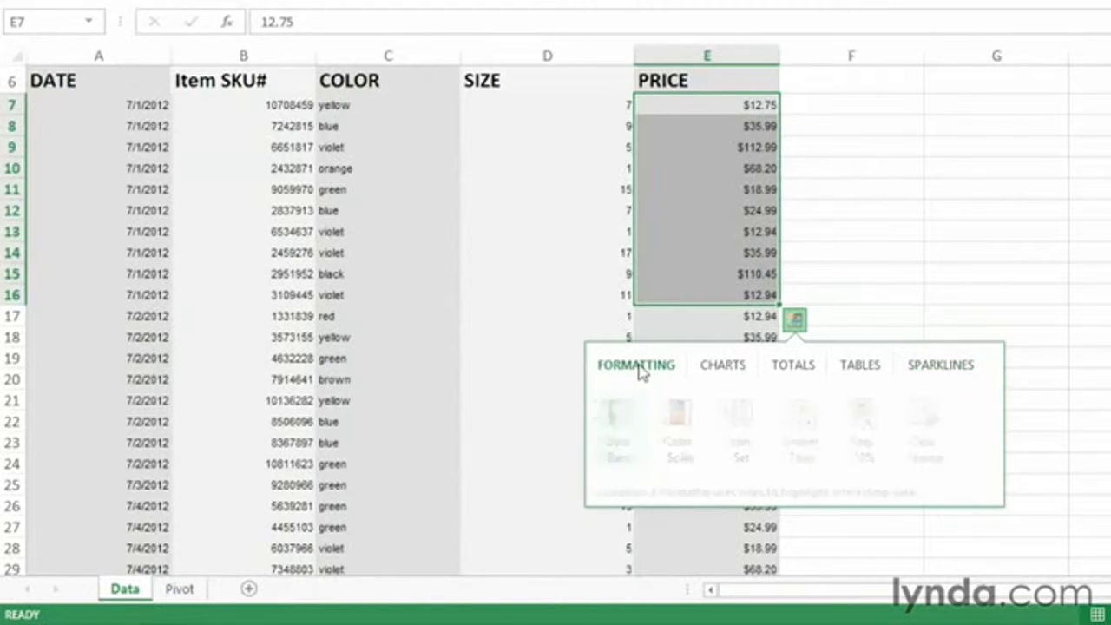
Preview a red-to-green Color Scale on E7:E16, then reselect the ten prices.
{"action": "left_click", "coordinate": [688, 425]}
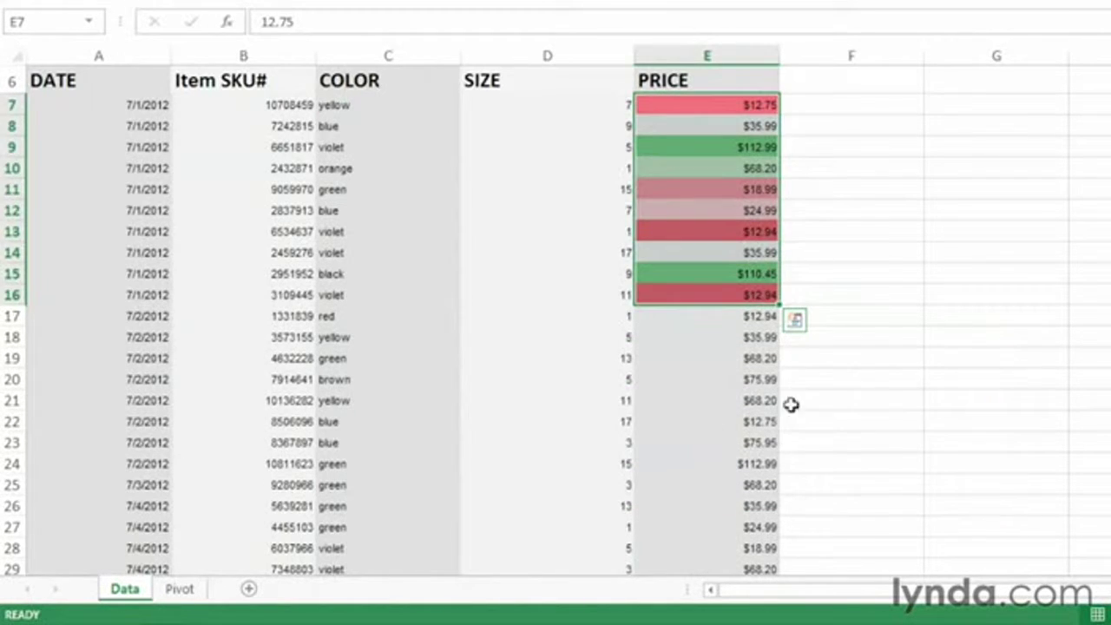
{"action": "left_click", "coordinate": [904, 338]}
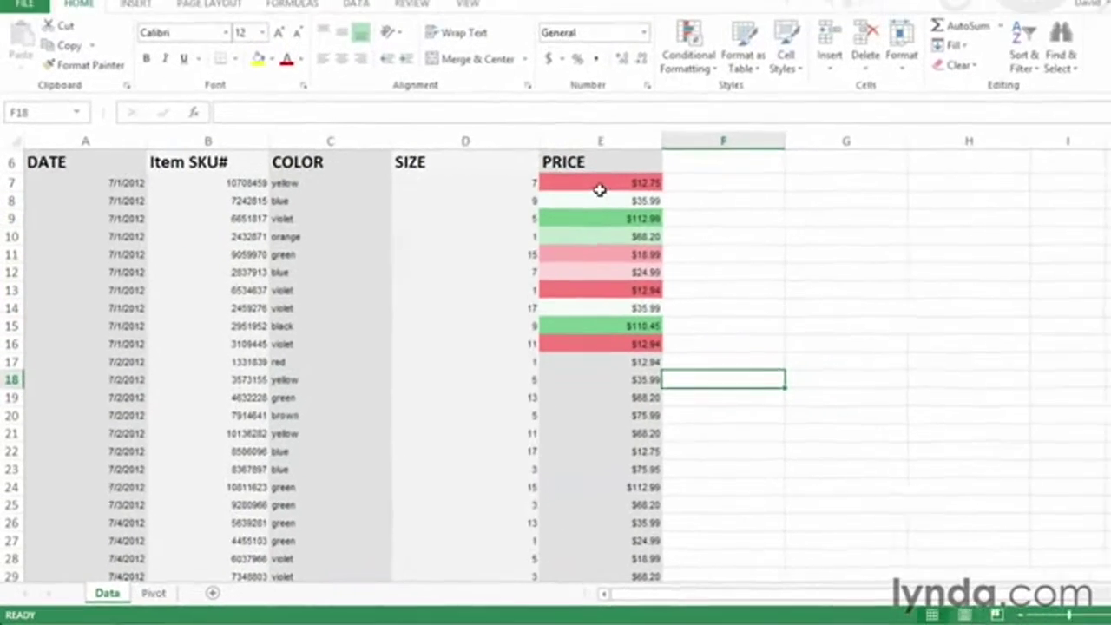
{"action": "left_click", "coordinate": [706, 102]}
{"action": "left_click_drag", "start_coordinate": [573, 202], "coordinate": [582, 356]}
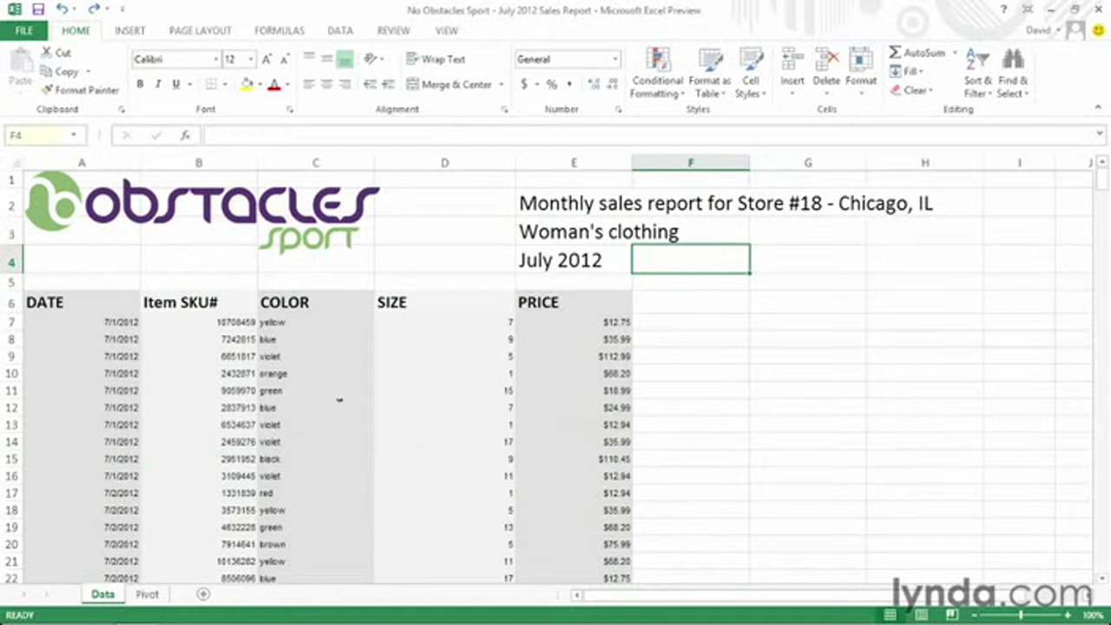
Select column A (DATE) and column E (PRICE) together, then show the INSERT ribbon.
{"action": "left_click", "coordinate": [91, 160]}
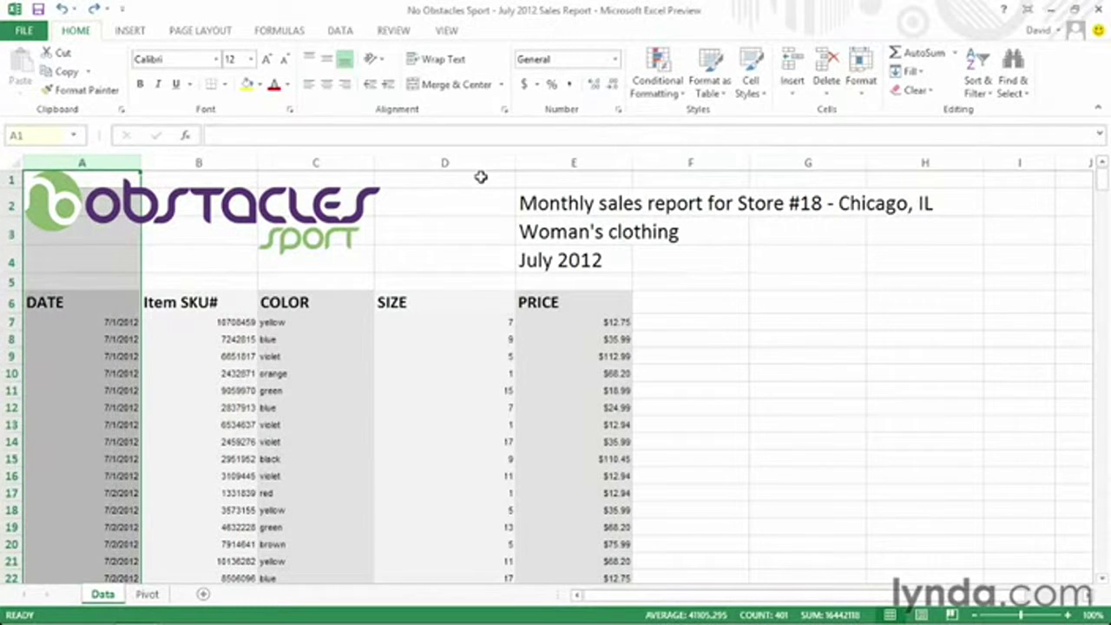
{"action": "left_click", "coordinate": [582, 162], "text": "ctrl"}
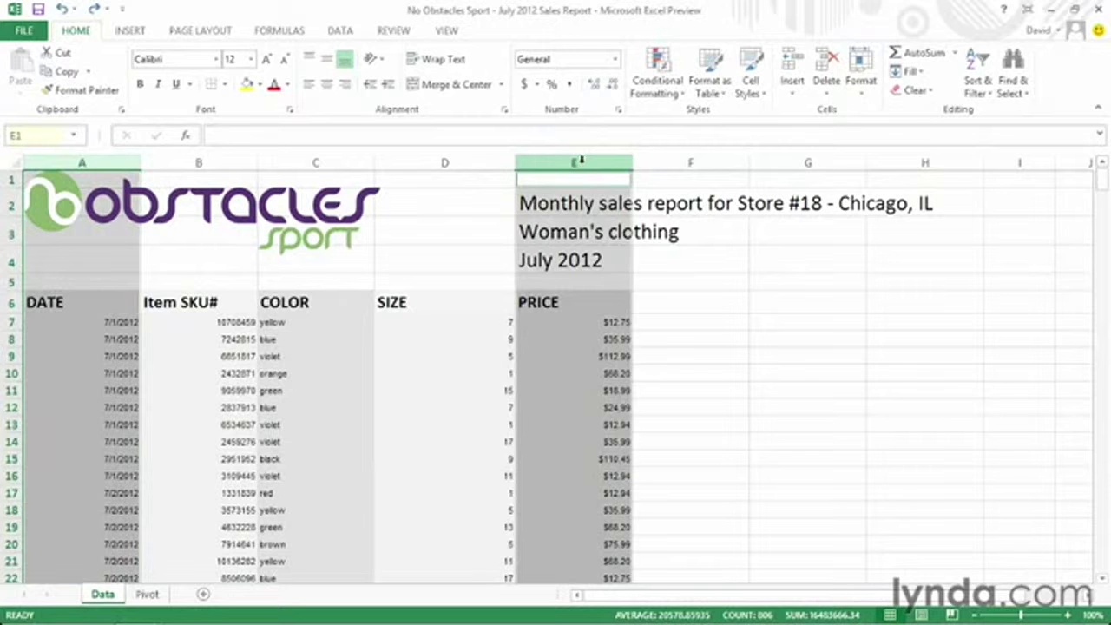
{"action": "left_click", "coordinate": [128, 31]}
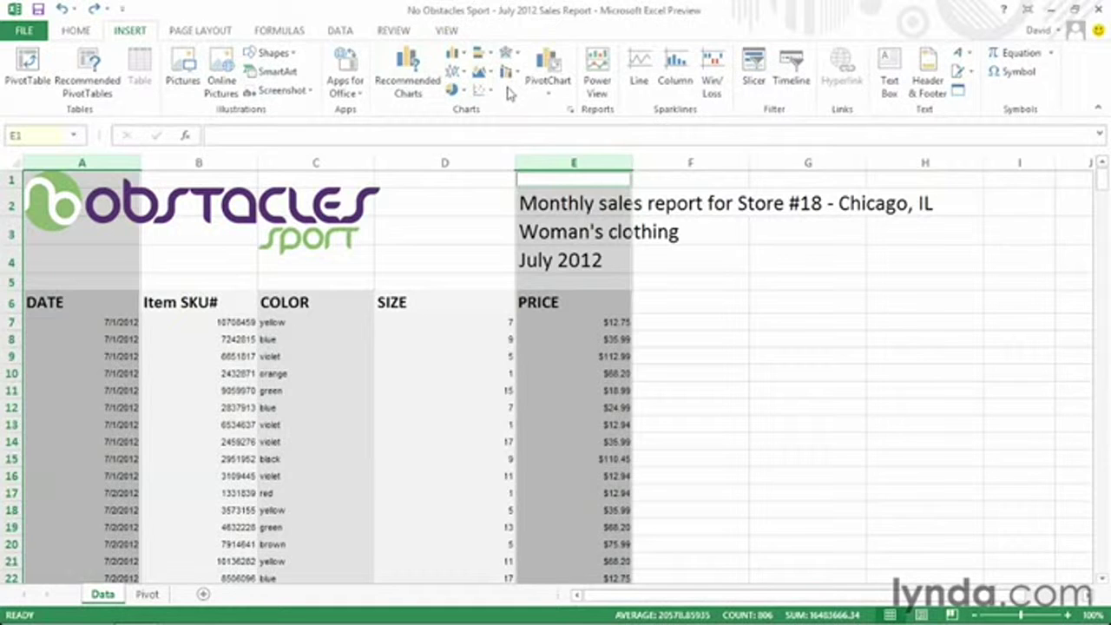
Compare Recommended Charts suggestions and insert a Stacked Area chart of prices by date.
{"action": "left_click", "coordinate": [410, 83]}
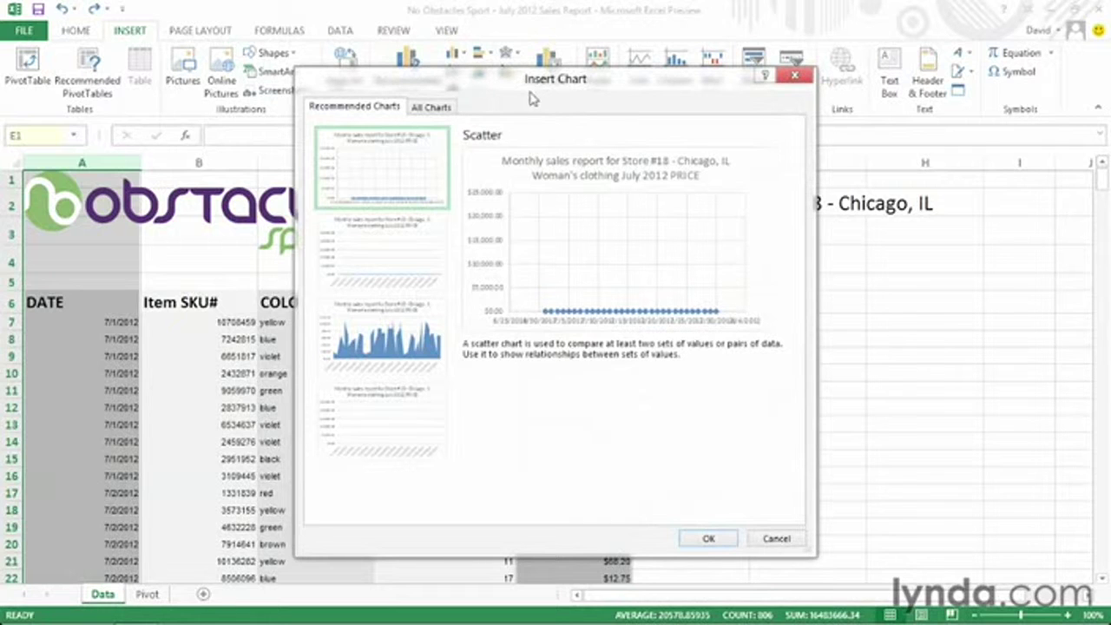
{"action": "left_click", "coordinate": [444, 110]}
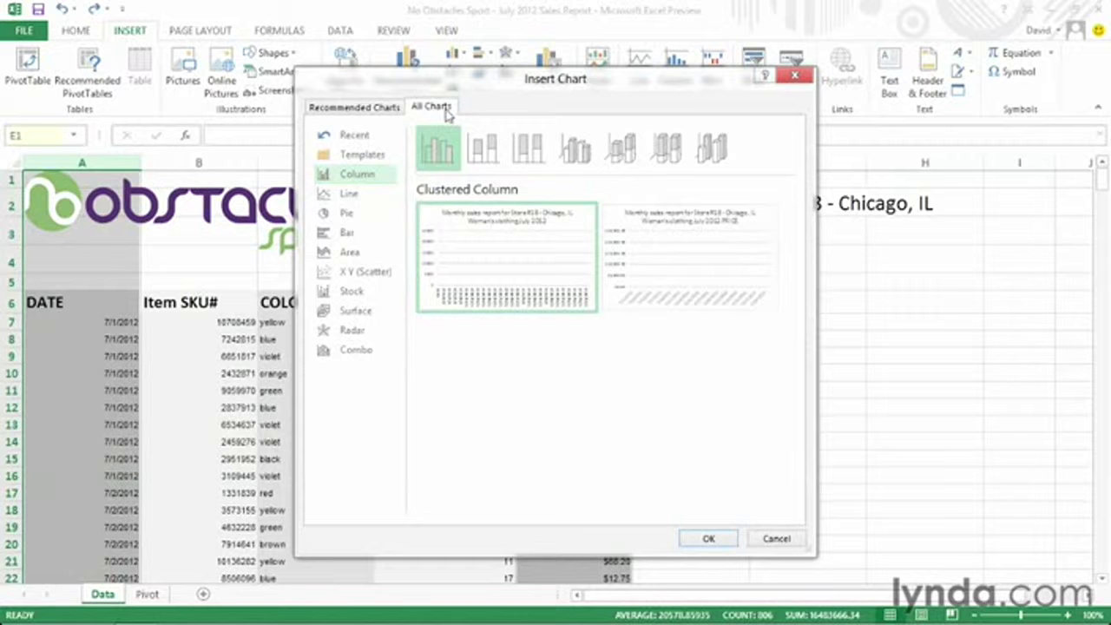
{"action": "left_click", "coordinate": [382, 111]}
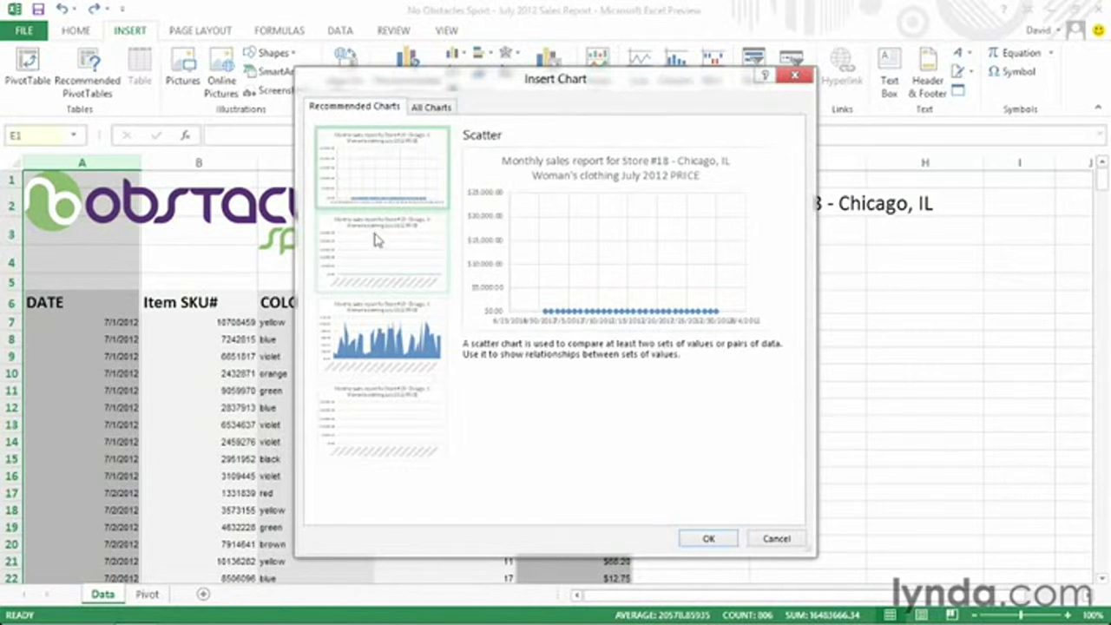
{"action": "left_click", "coordinate": [378, 242]}
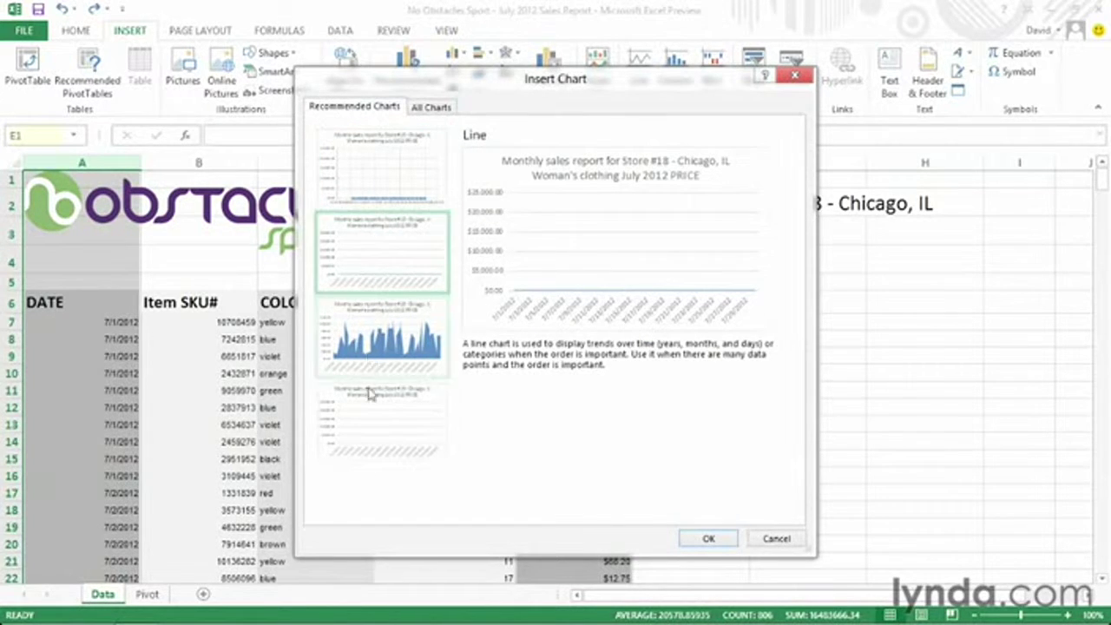
{"action": "left_click", "coordinate": [371, 425]}
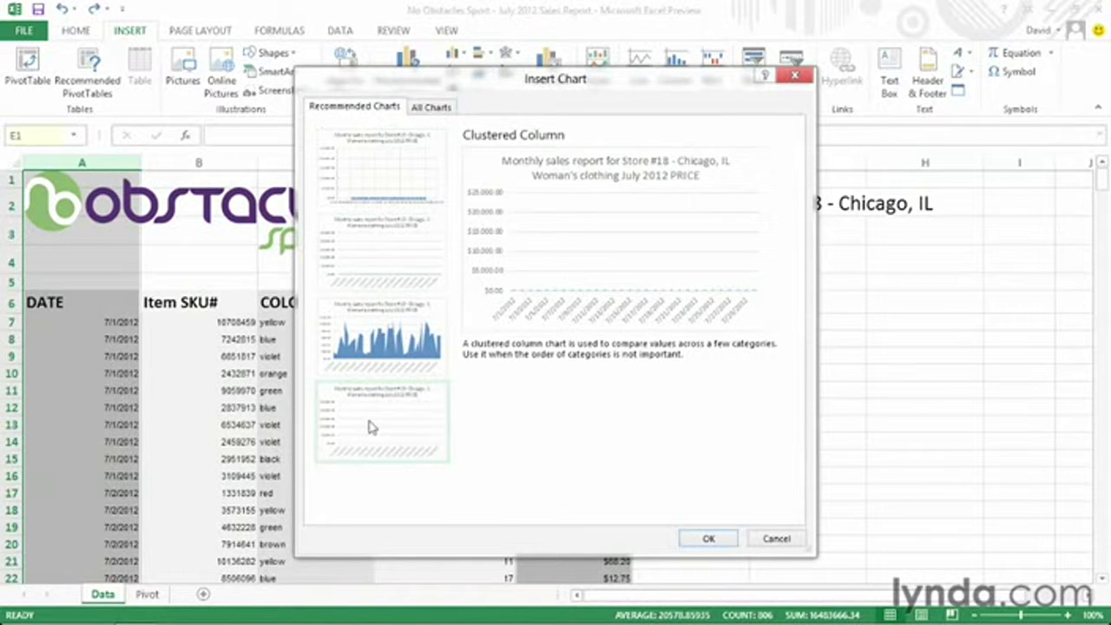
{"action": "left_click", "coordinate": [371, 339]}
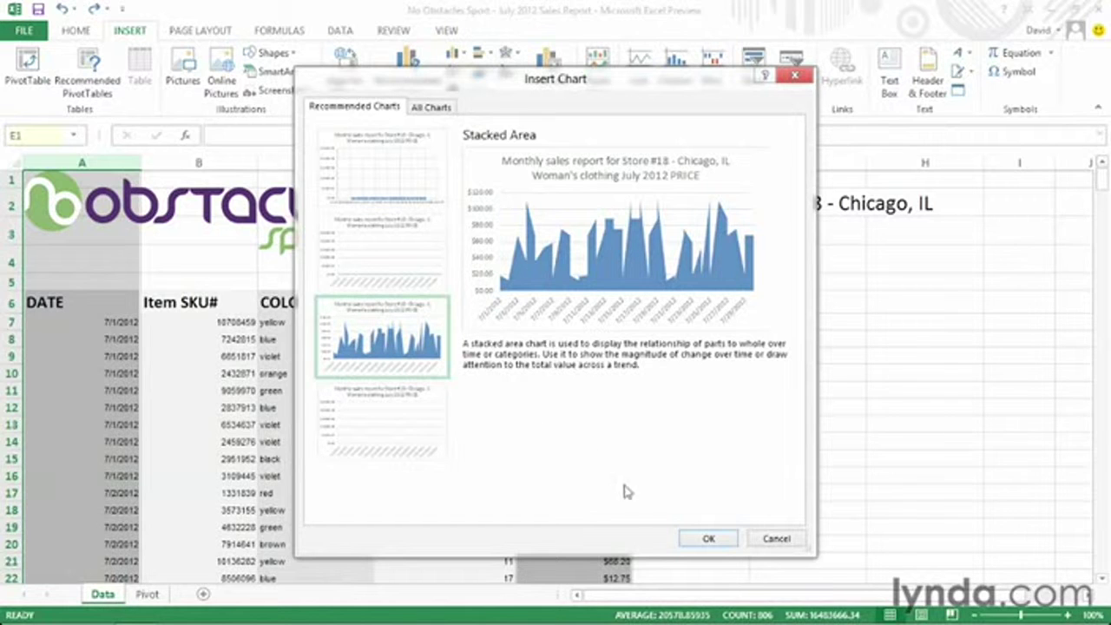
{"action": "left_click", "coordinate": [706, 536]}
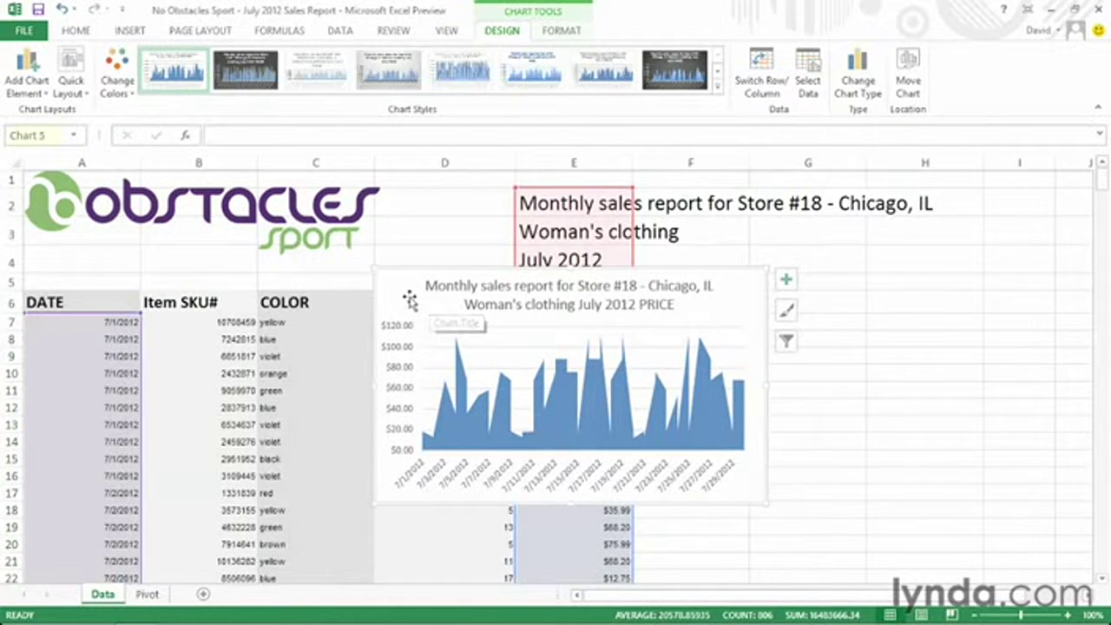
Move the area chart over columns F–I, make it taller, and apply dark chart Style 8.
{"action": "left_click_drag", "start_coordinate": [409, 299], "coordinate": [689, 303]}
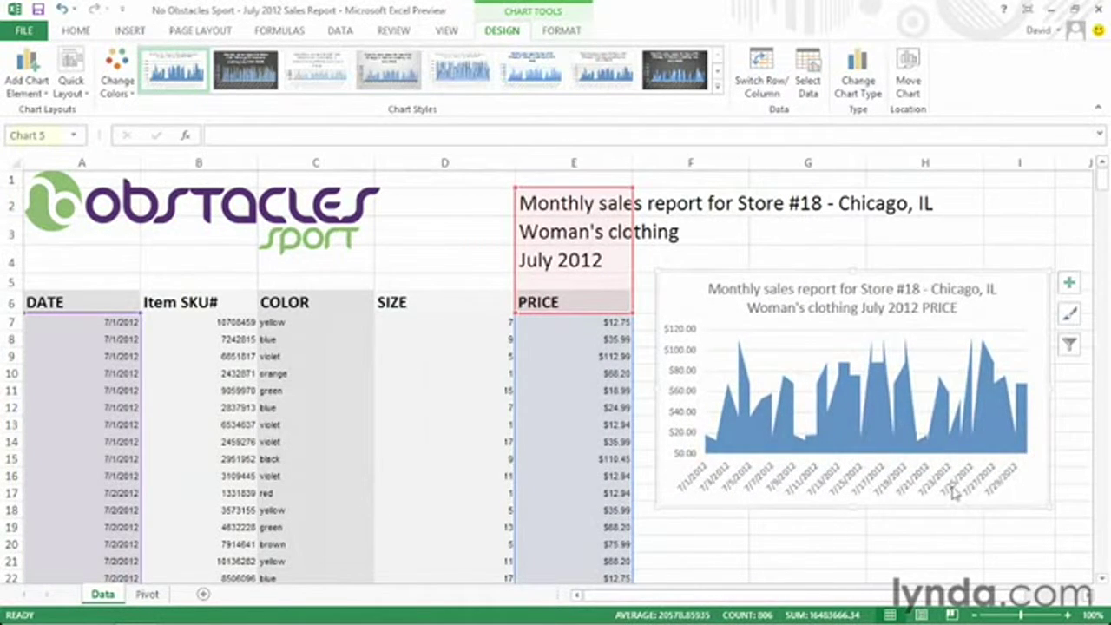
{"action": "left_click_drag", "start_coordinate": [854, 510], "coordinate": [854, 543]}
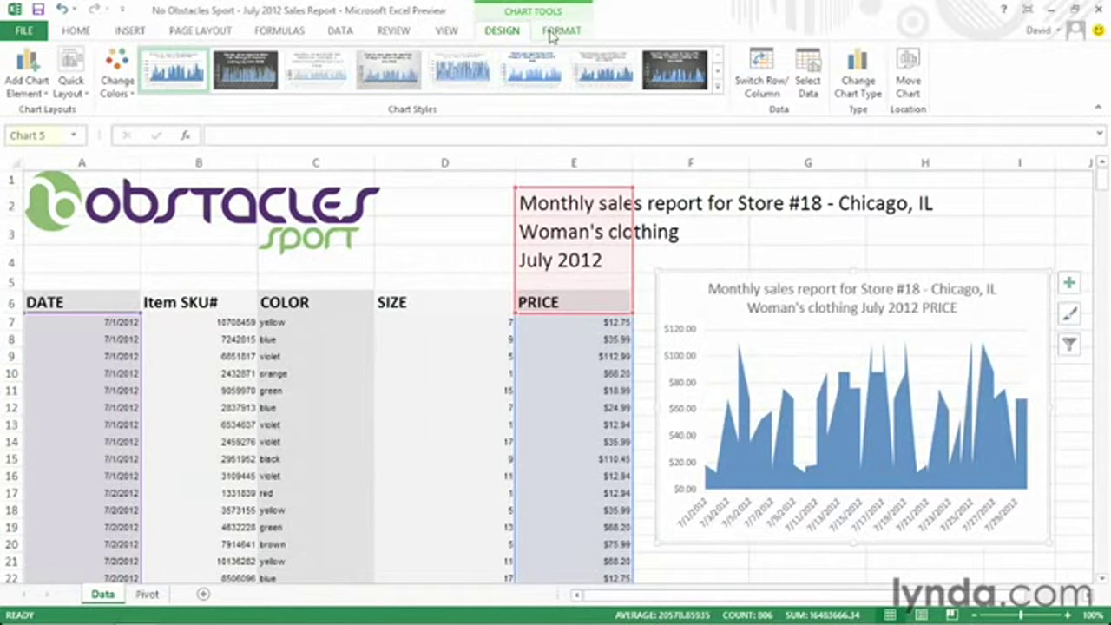
{"action": "left_click", "coordinate": [678, 77]}
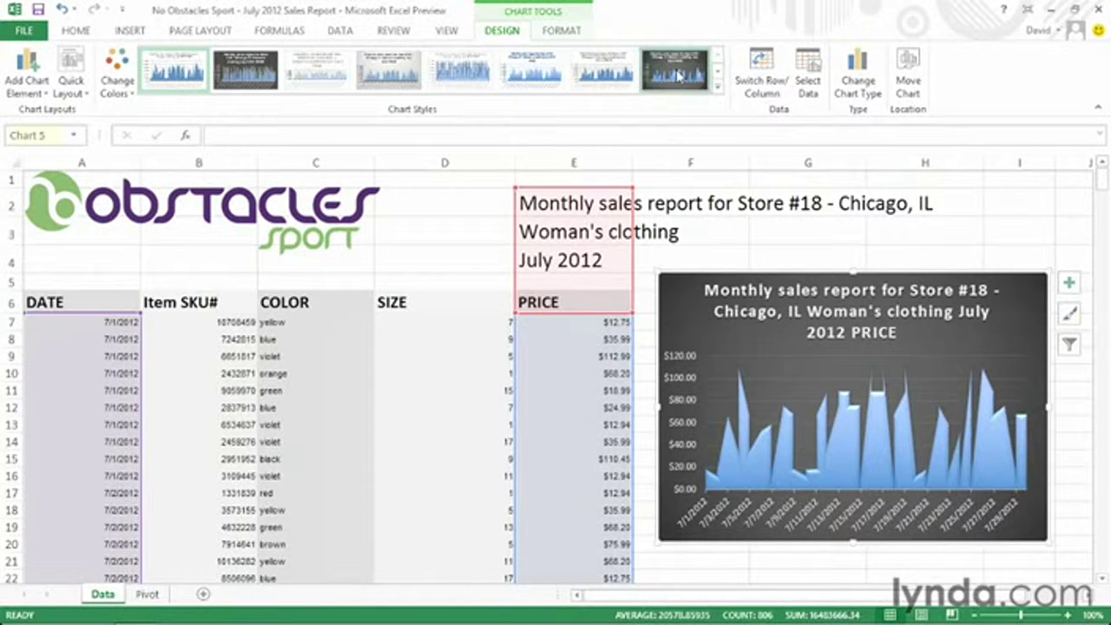
{"action": "left_click", "coordinate": [835, 255]}
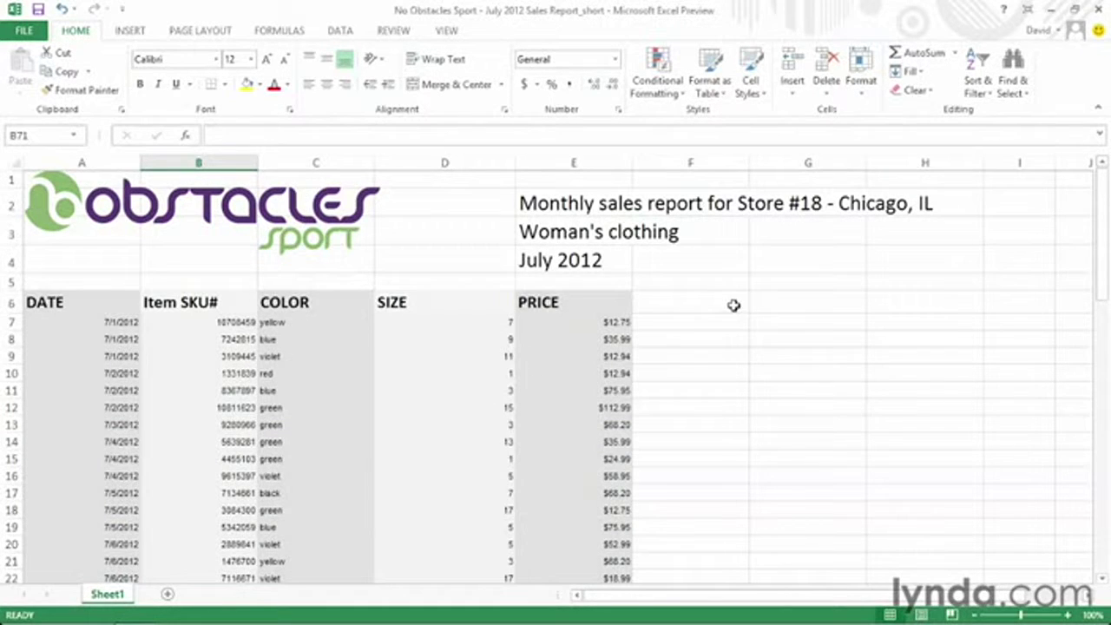
Add a 'Roman' header in F6 and enter =ROMAN(D7) in F7.
{"action": "left_click", "coordinate": [725, 304]}
{"action": "type", "text": "Roman"}
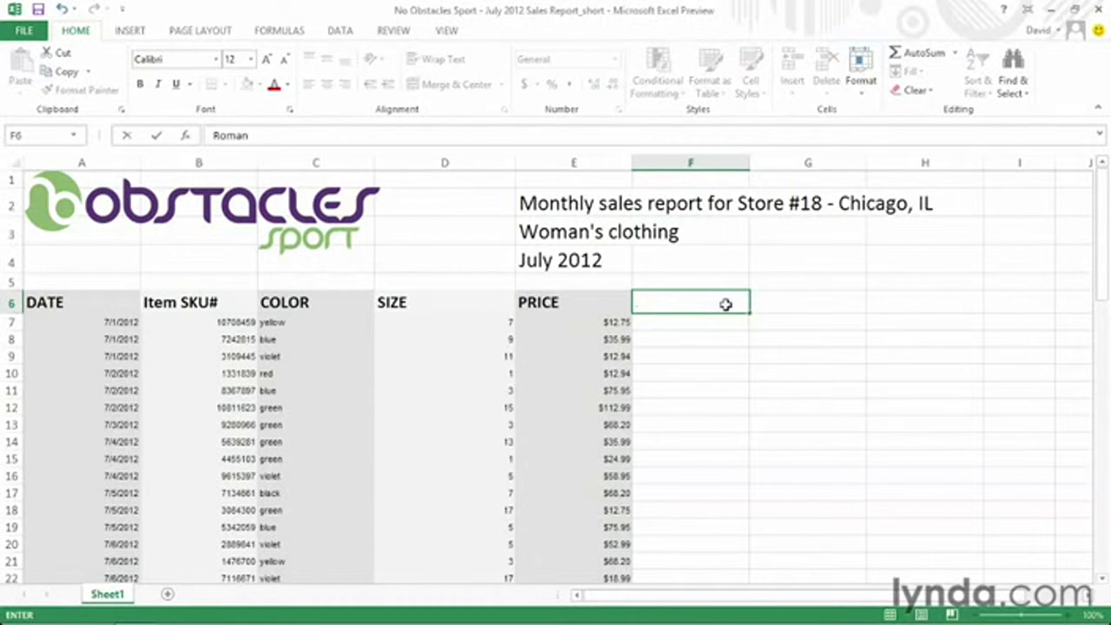
{"action": "key", "text": "Return"}
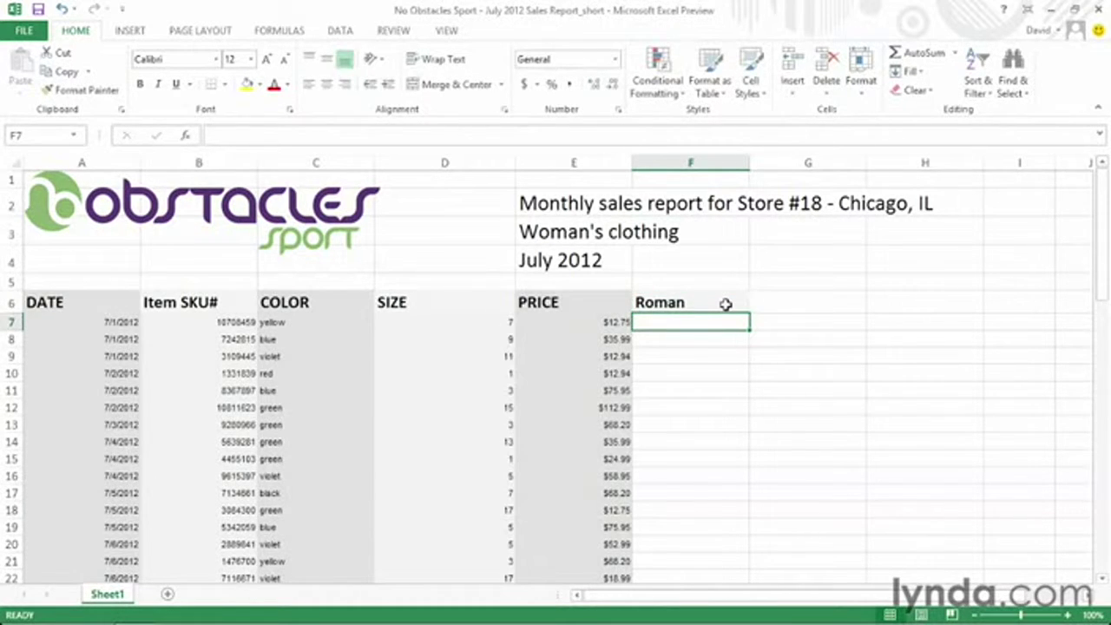
{"action": "type", "text": "=ro"}
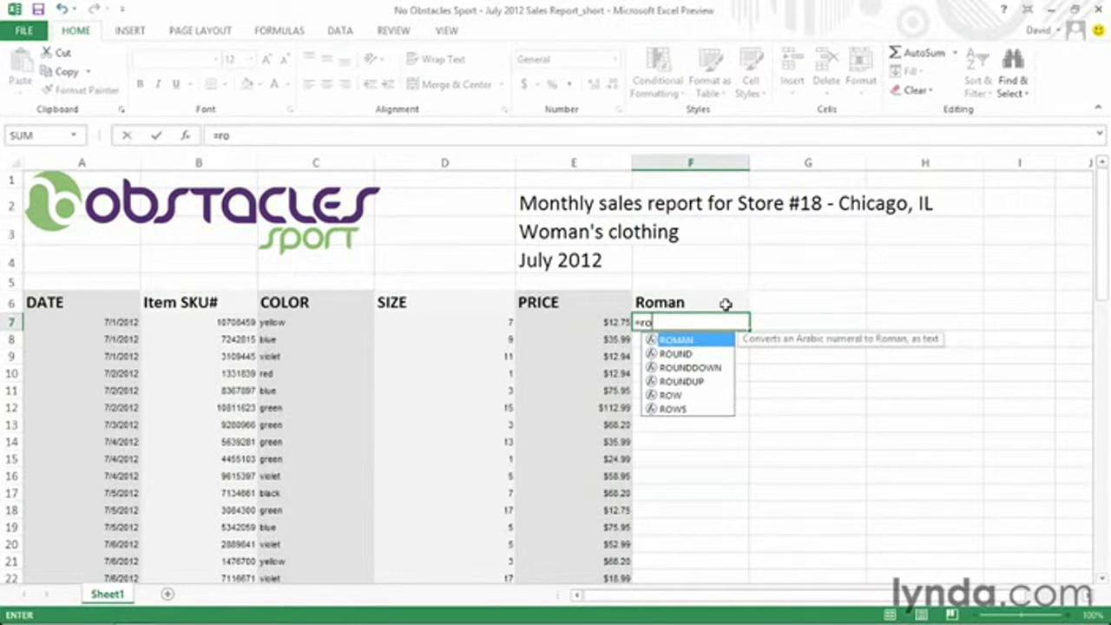
{"action": "type", "text": "man("}
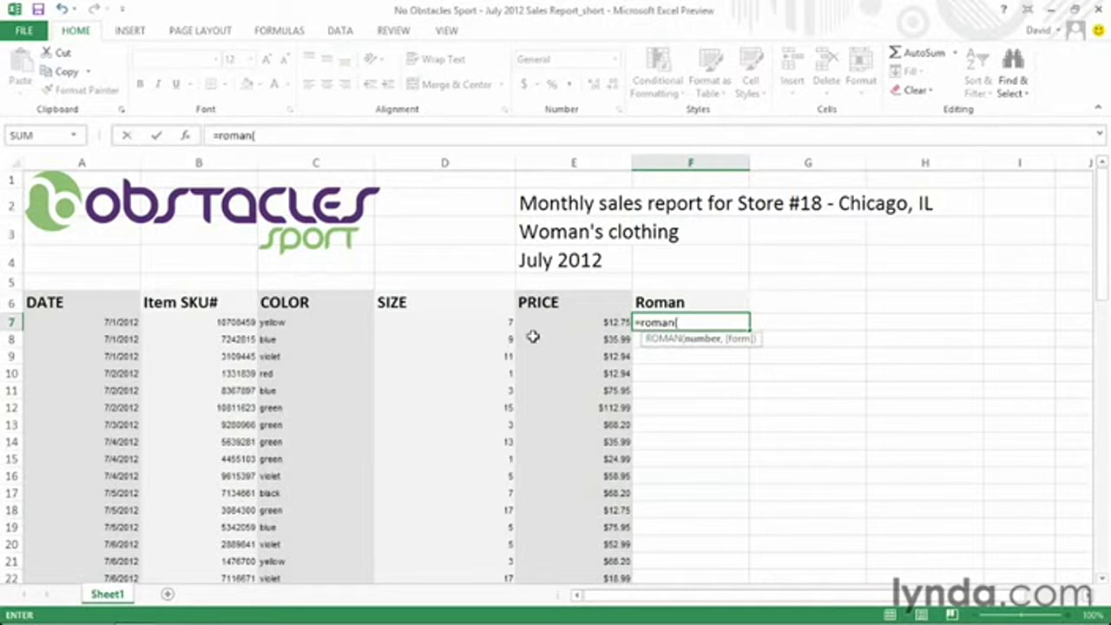
{"action": "left_click", "coordinate": [491, 324]}
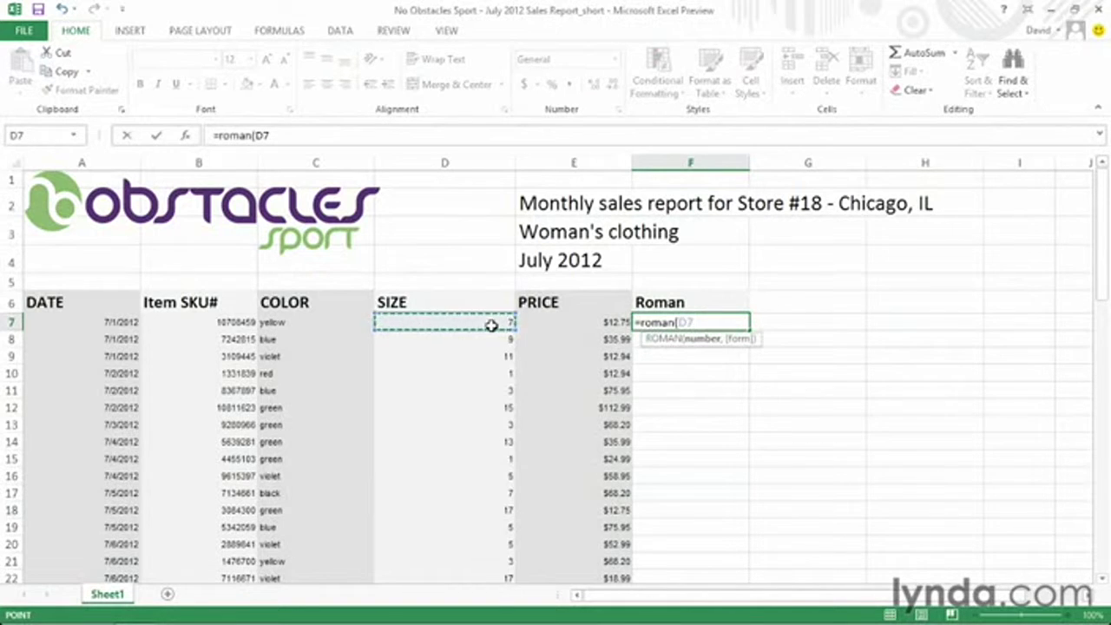
{"action": "type", "text": ")"}
{"action": "key", "text": "Return"}
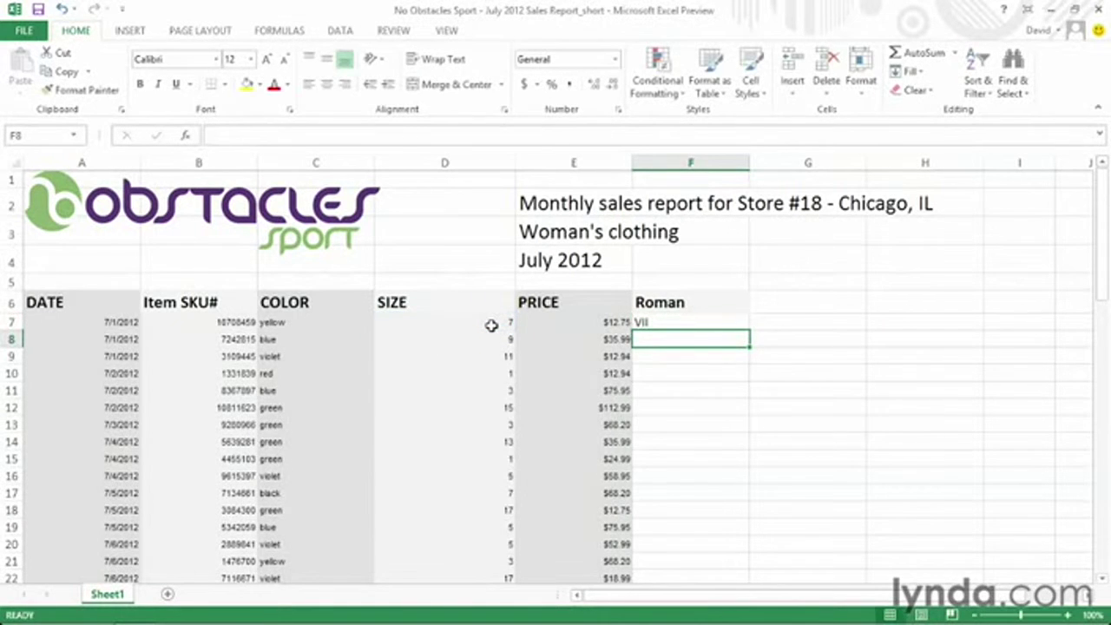
Fill the =ROMAN(D7) formula from F7 down through row 69.
{"action": "left_click", "coordinate": [674, 322]}
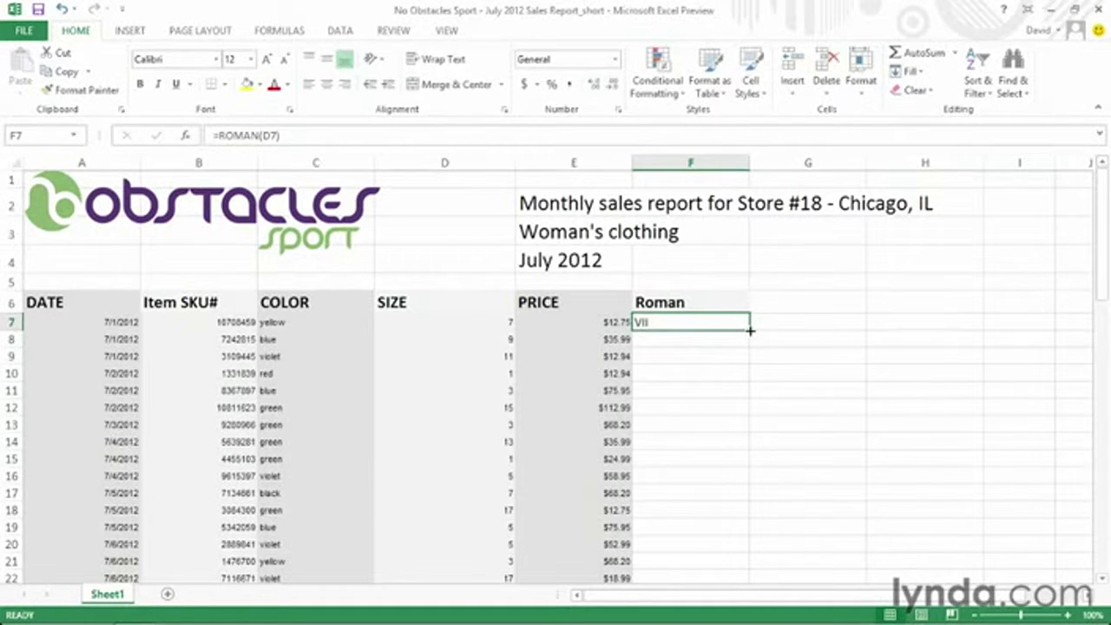
{"action": "left_click_drag", "start_coordinate": [750, 330], "coordinate": [717, 529]}
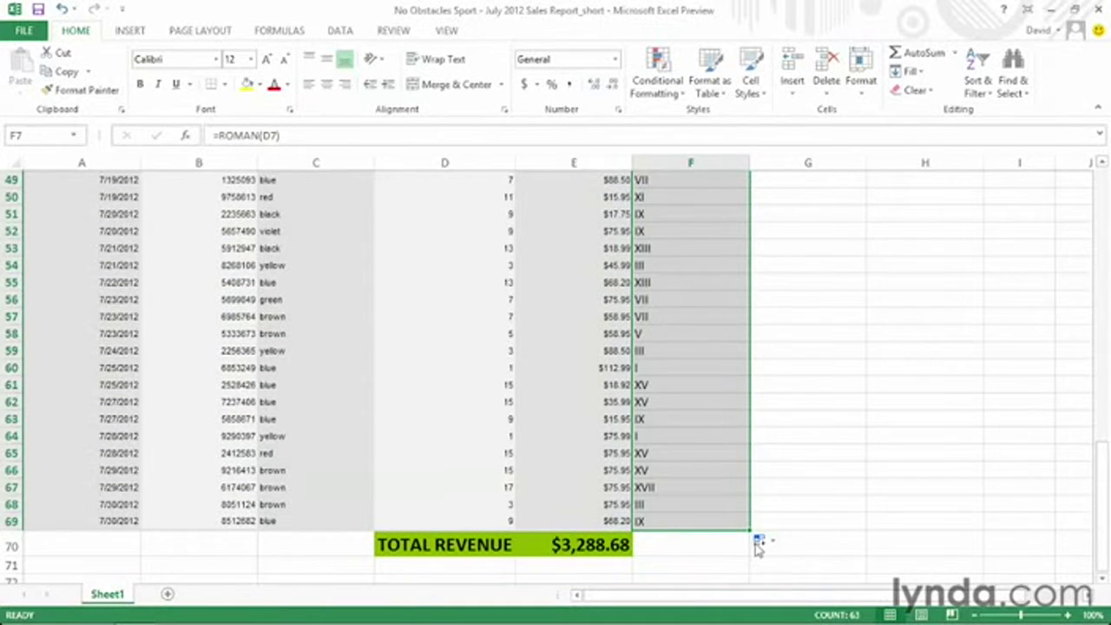
{"action": "scroll", "coordinate": [758, 544], "scroll_direction": "down", "scroll_amount": 4}
{"action": "scroll", "coordinate": [756, 542], "scroll_direction": "up", "scroll_amount": 20}
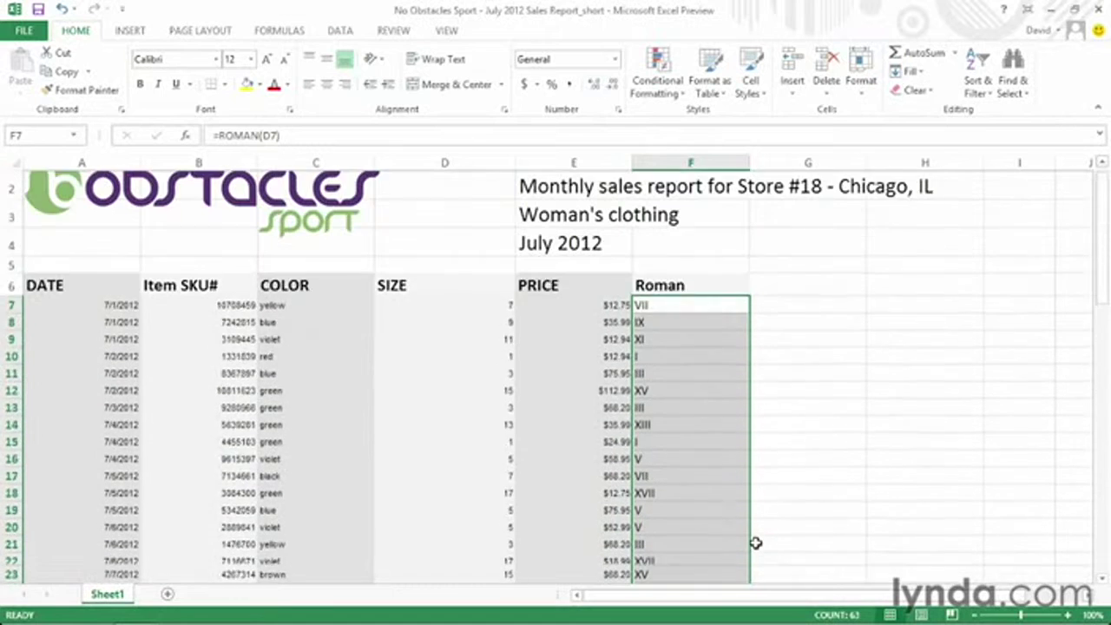
{"action": "scroll", "coordinate": [756, 543], "scroll_direction": "up", "scroll_amount": 1}
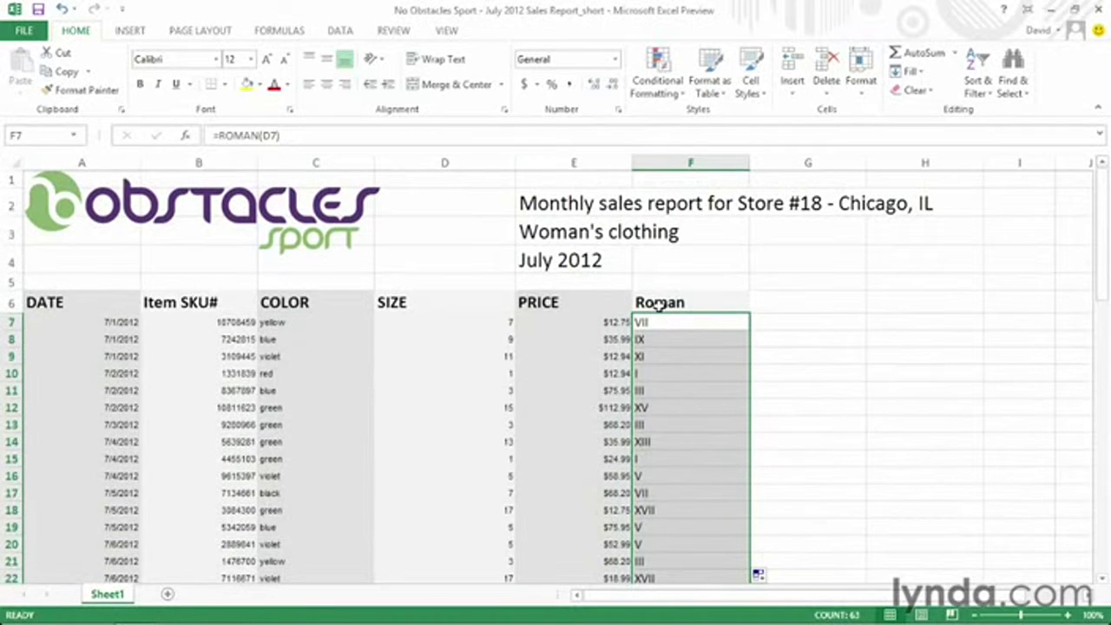
{"action": "left_click", "coordinate": [804, 323]}
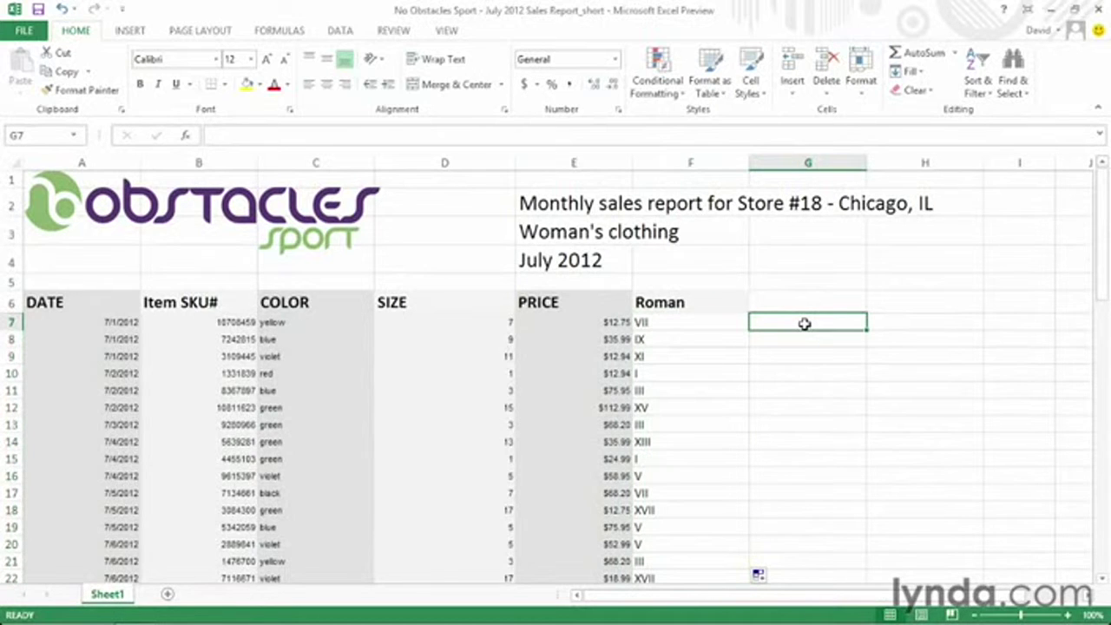
Enter =ARABIC(F7) in G7 and fill it down to G17.
{"action": "type", "text": "=arab"}
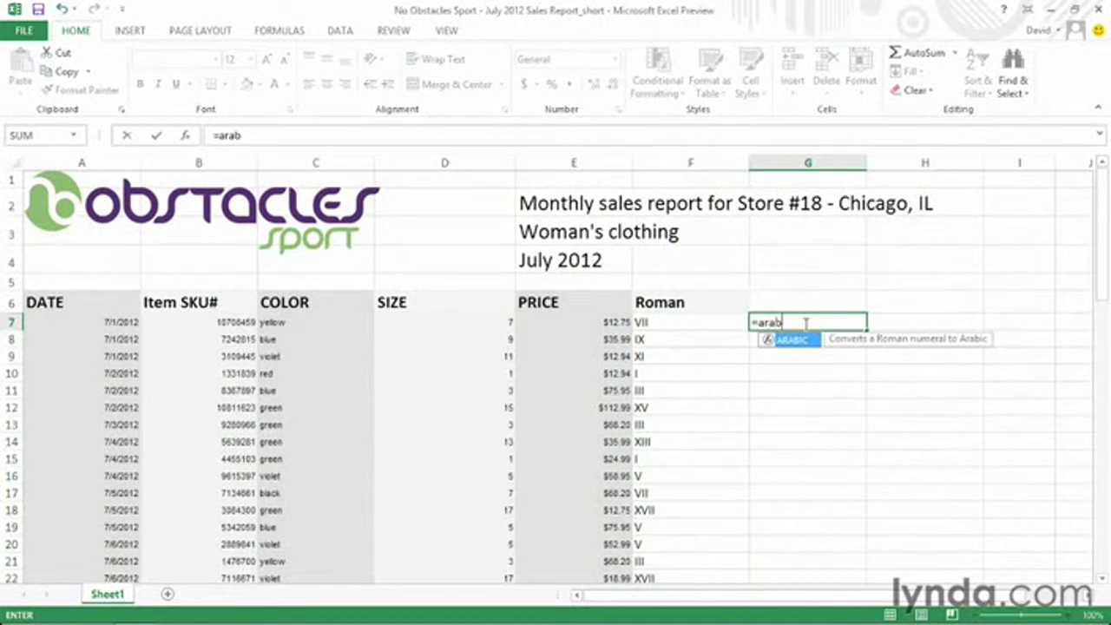
{"action": "type", "text": "ic("}
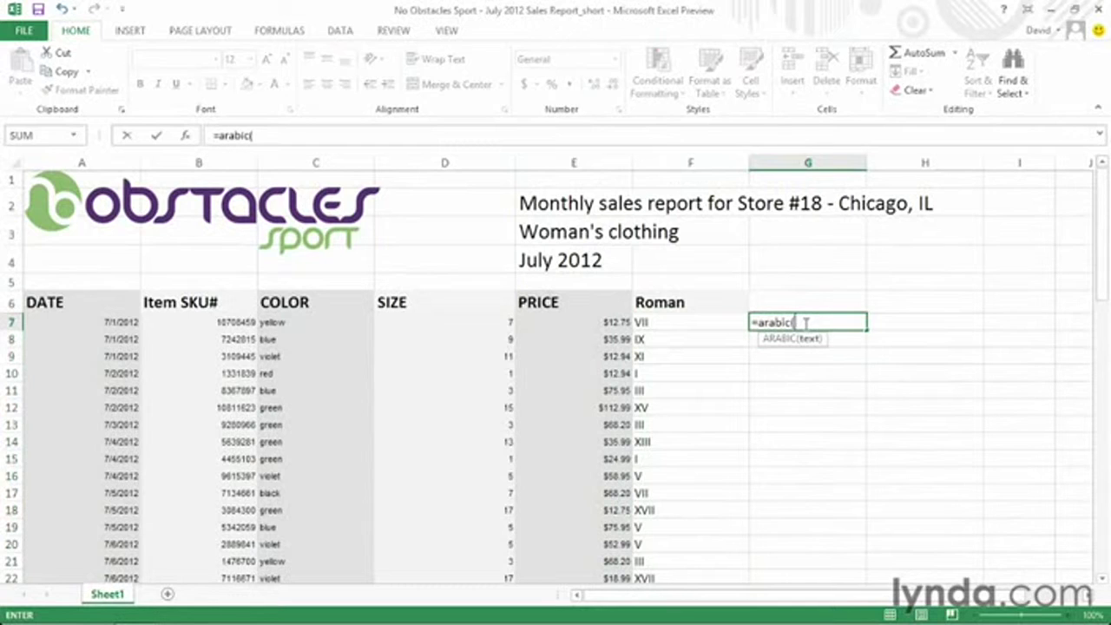
{"action": "left_click", "coordinate": [666, 323]}
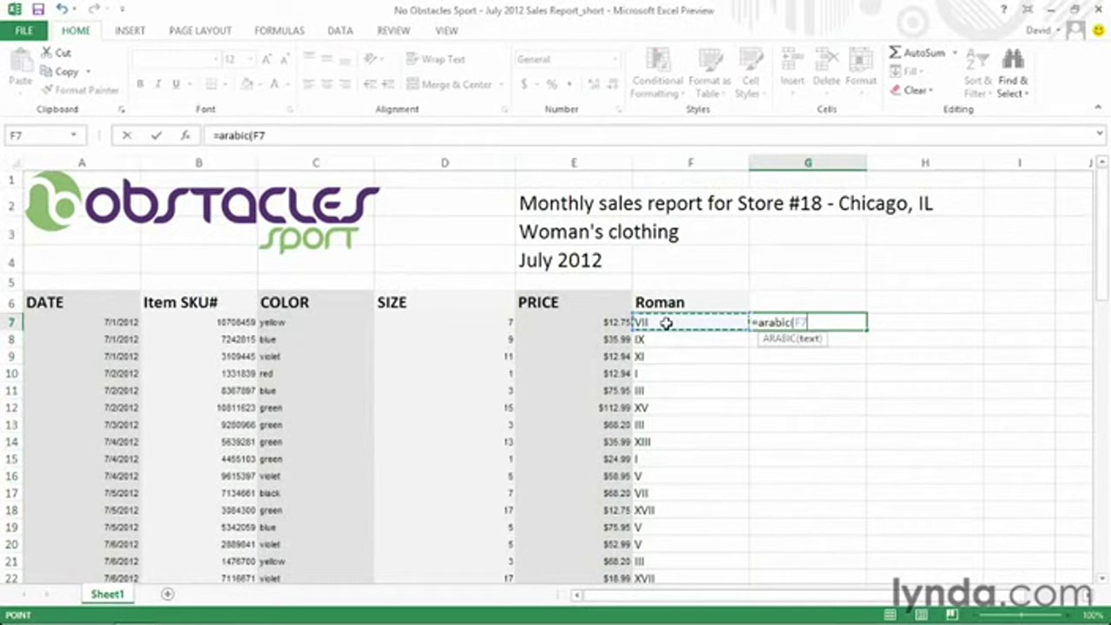
{"action": "type", "text": ")"}
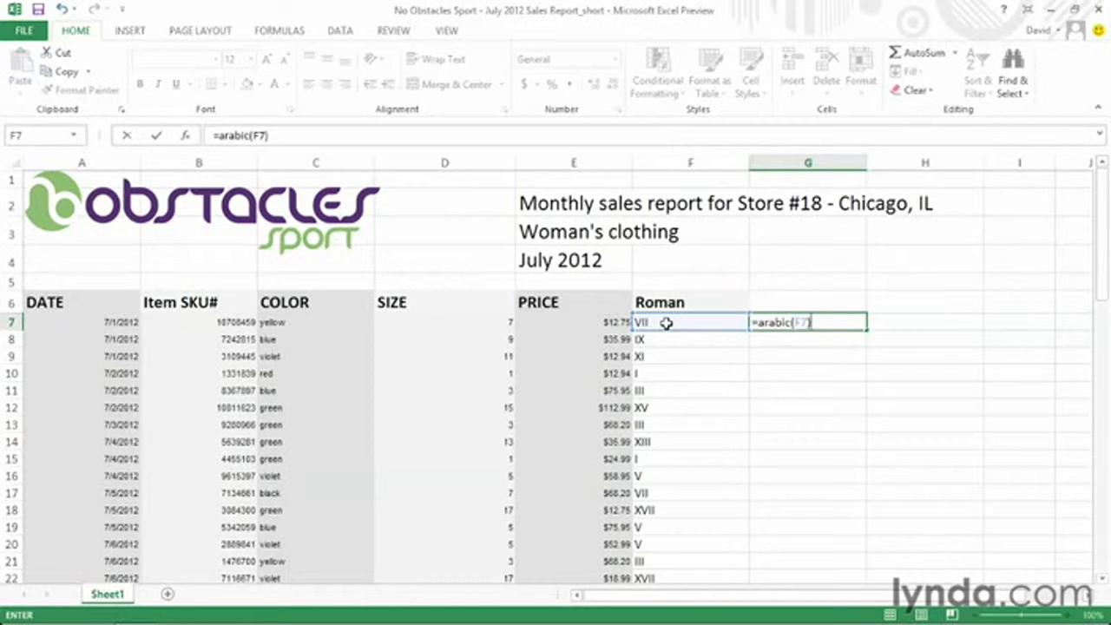
{"action": "key", "text": "Return"}
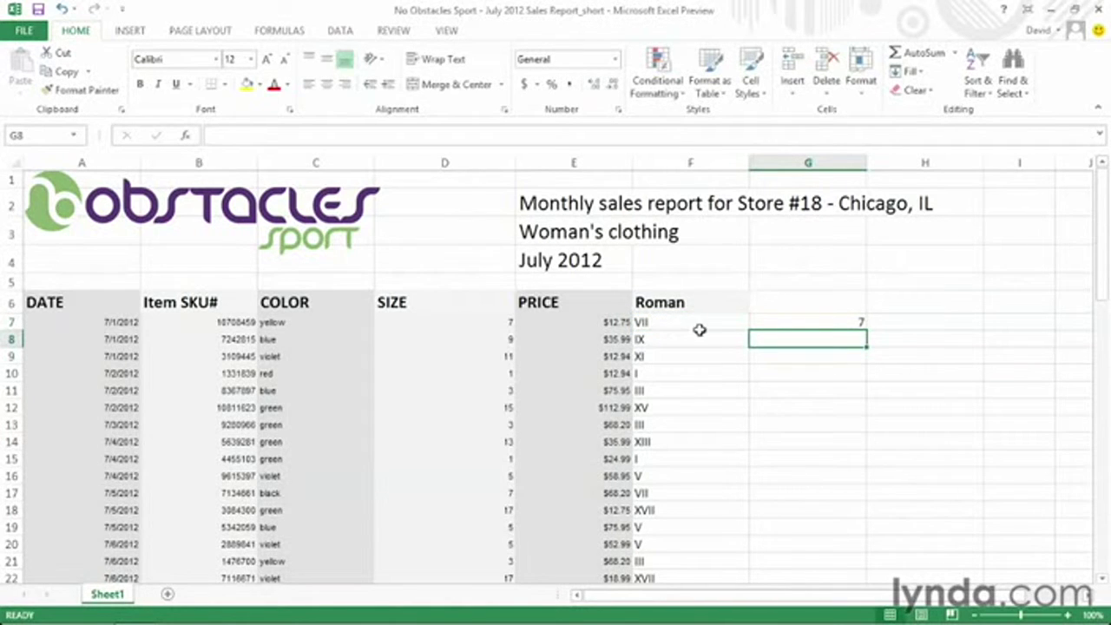
{"action": "left_click", "coordinate": [822, 323]}
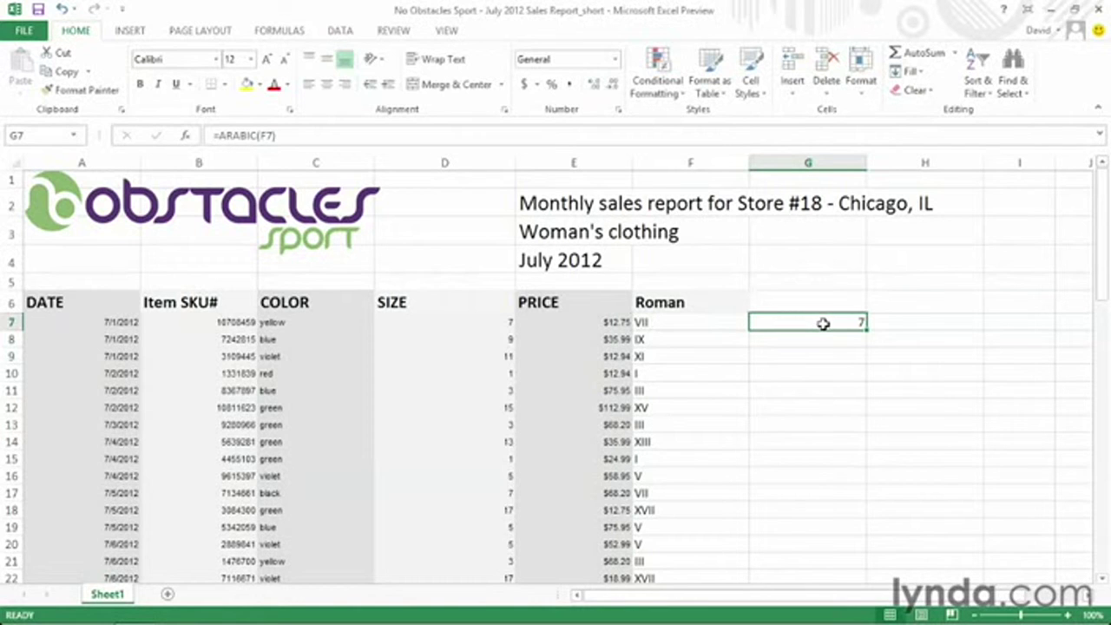
{"action": "left_click_drag", "start_coordinate": [868, 329], "coordinate": [860, 505]}
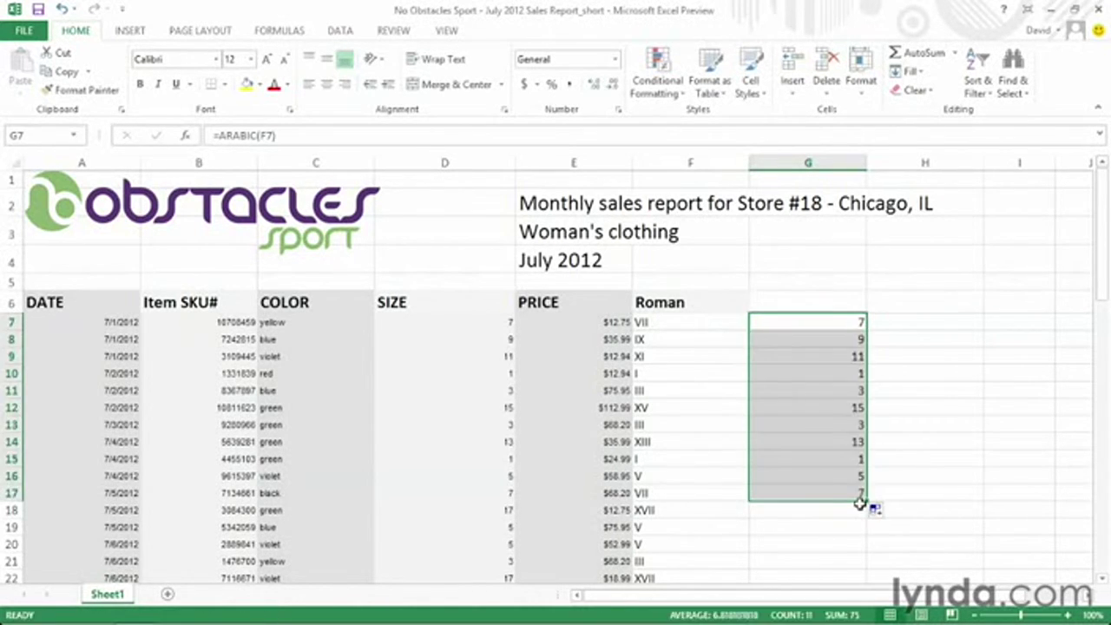